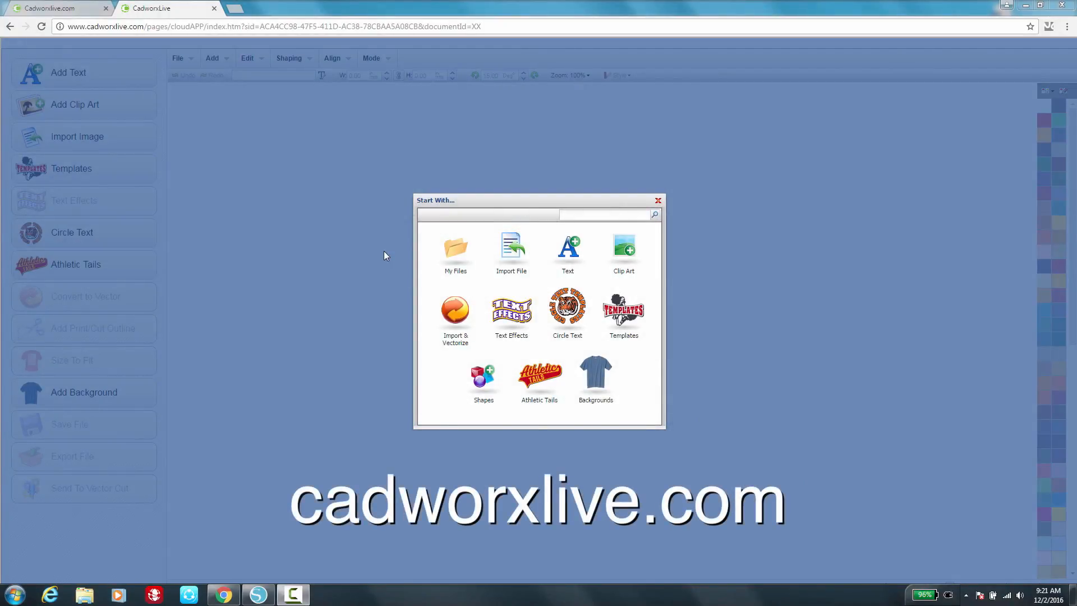
Open the saved design "twocolor craftcorner" from My Files.
click(455, 259)
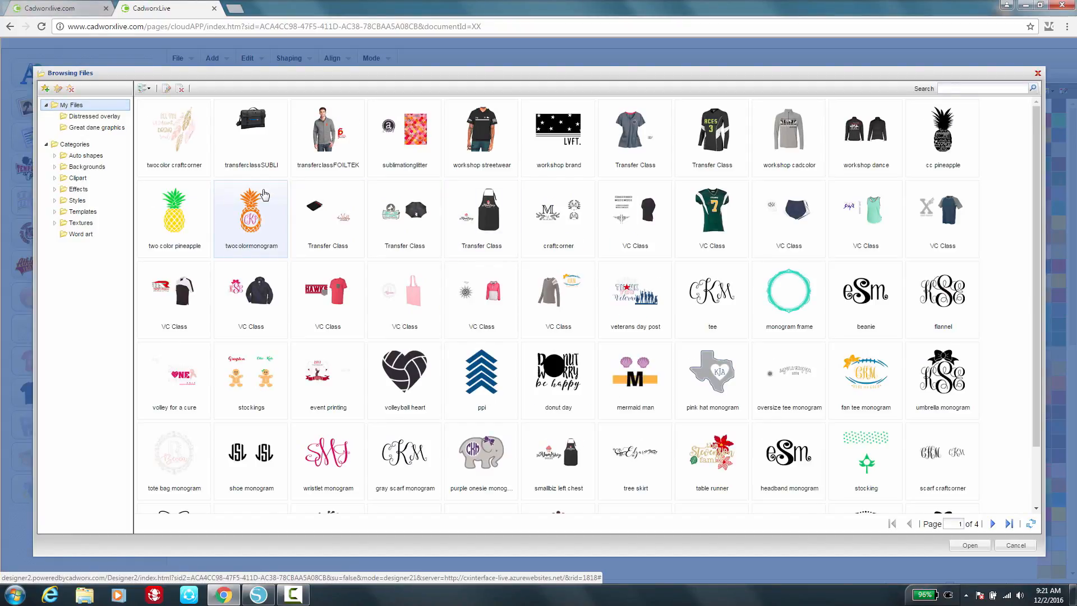
click(183, 147)
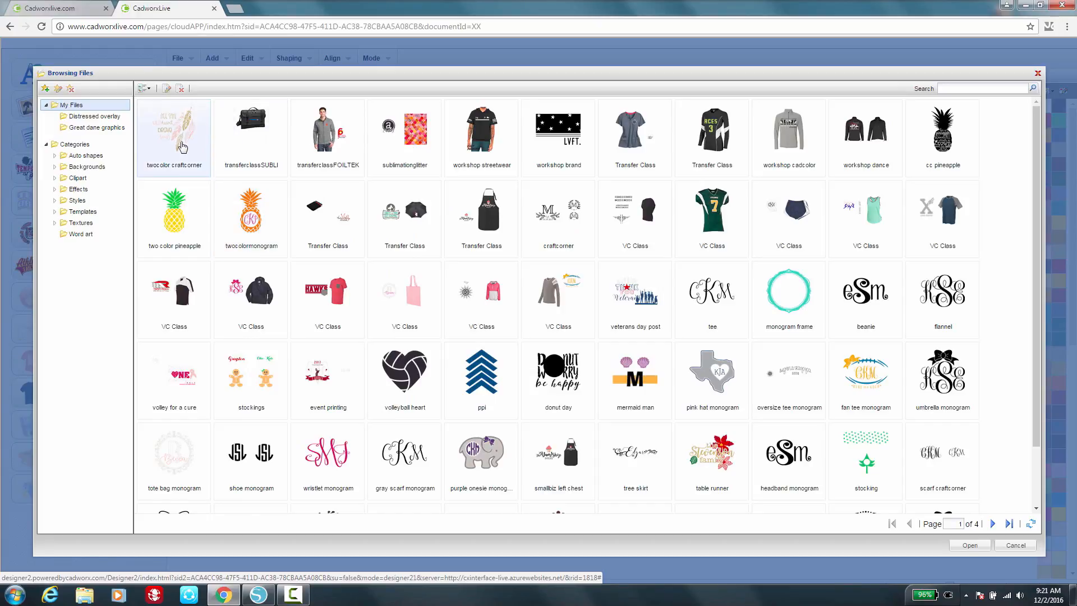
click(182, 151)
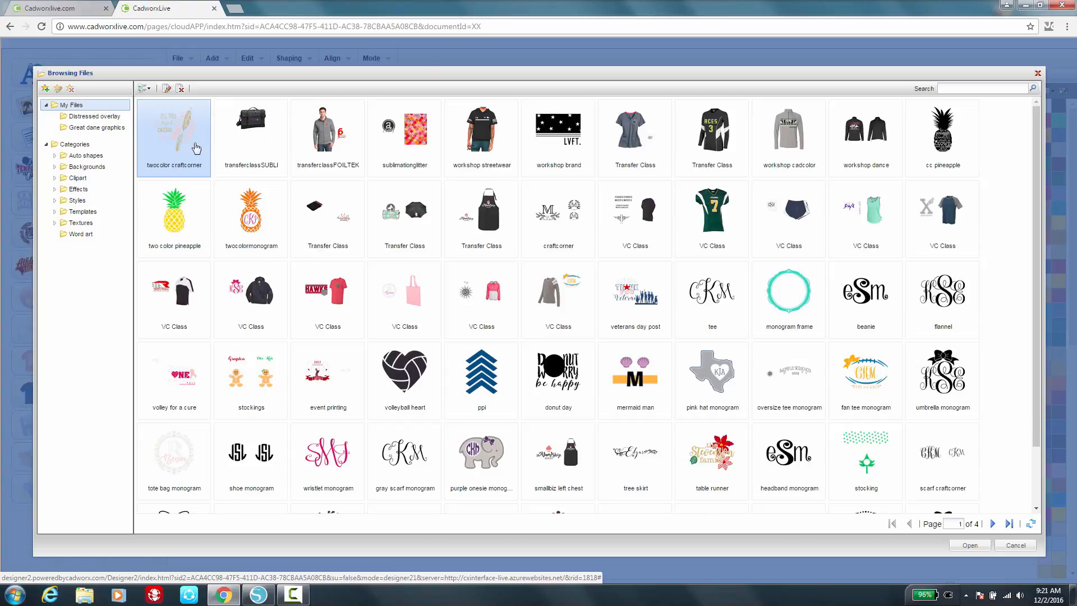
double_click(180, 149)
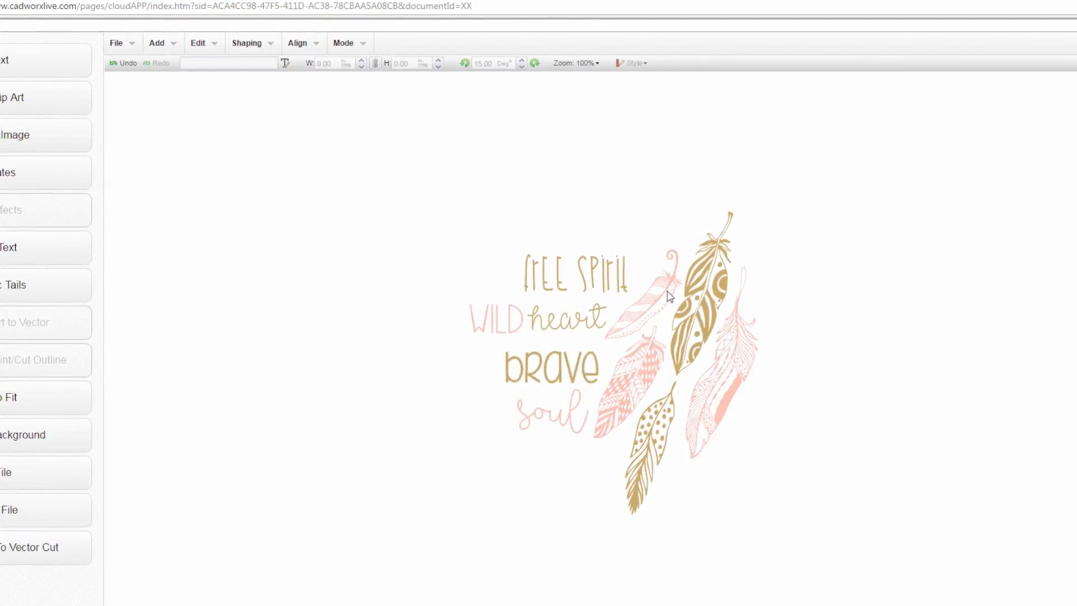
Move the gold "free spirit", "heart" and "brave" texts and both gold feathers into a separate group left of the pink artwork.
click(539, 270)
drag(537, 255, 317, 170)
drag(704, 292, 463, 197)
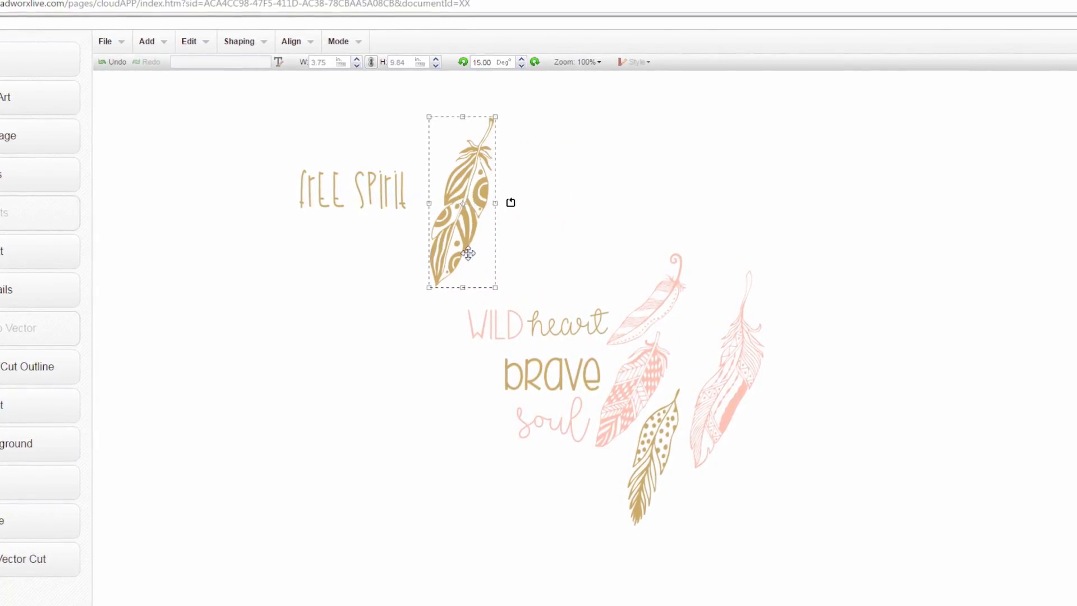
drag(640, 425, 391, 332)
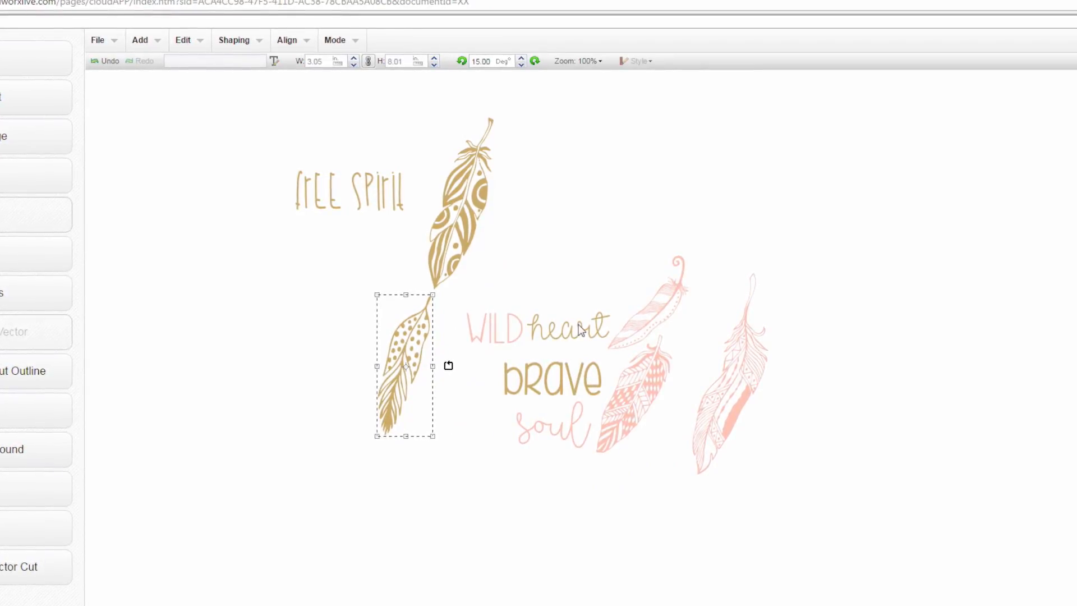
drag(580, 330, 377, 244)
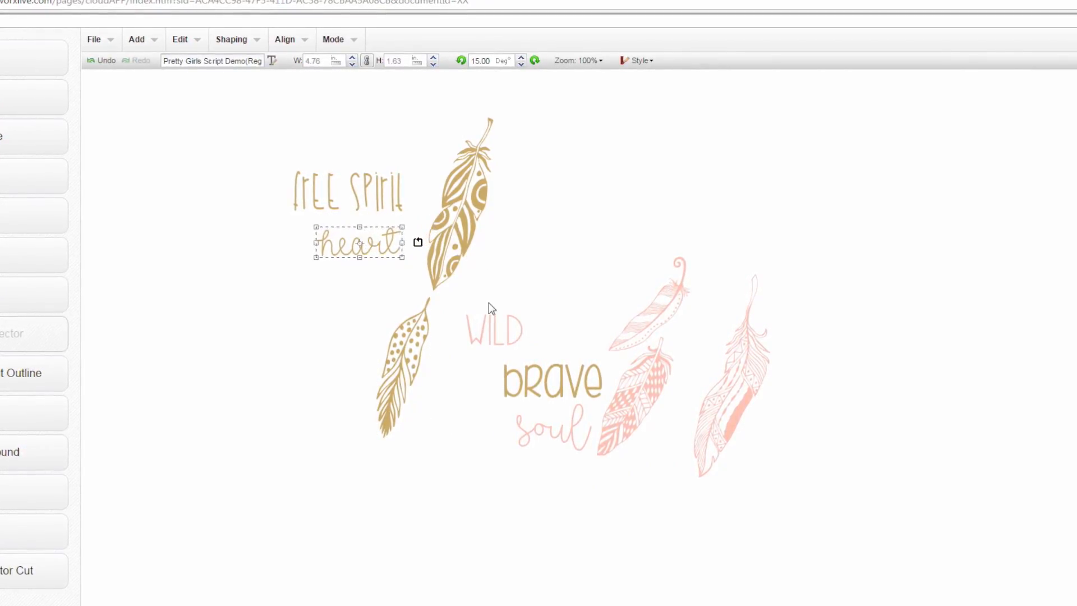
drag(559, 376, 331, 291)
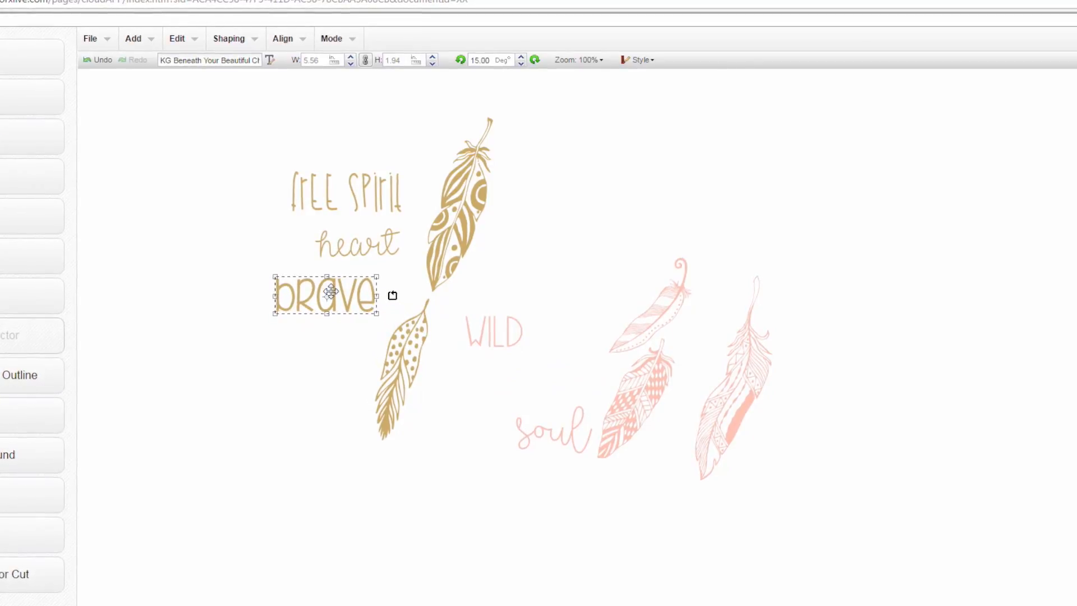
Move the three pink feathers and the "WILD" and "soul" texts into their own group, clear of the gold artwork.
drag(668, 309, 743, 233)
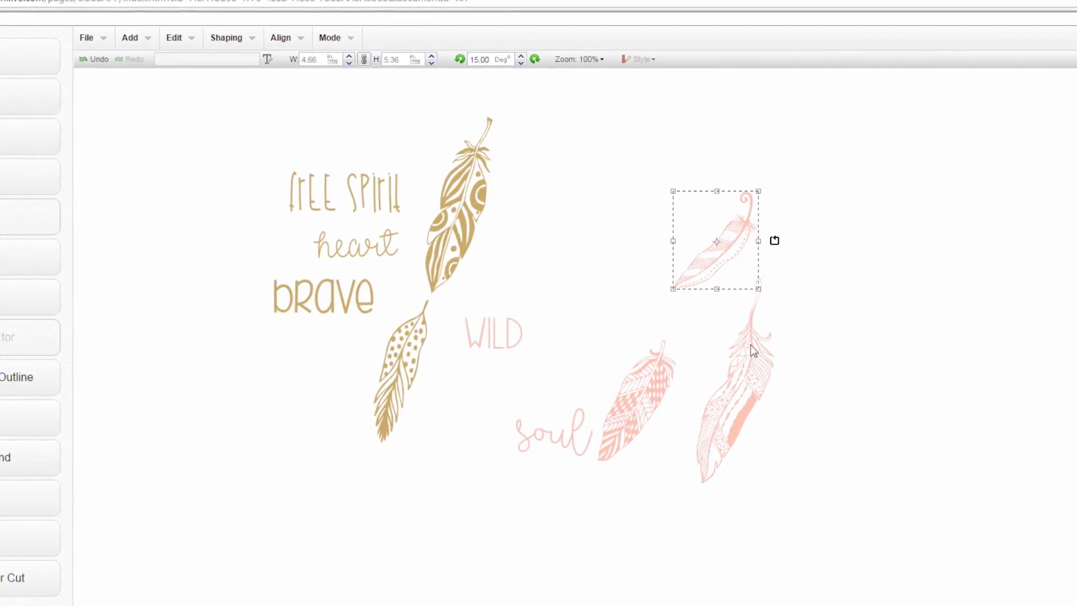
drag(753, 350, 774, 296)
drag(657, 392, 701, 365)
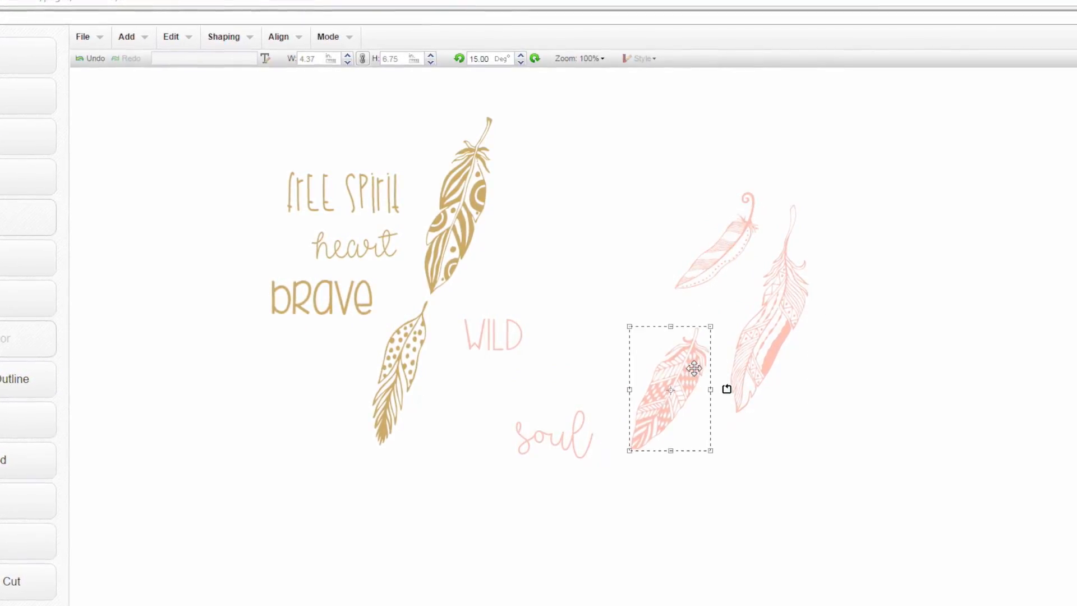
drag(516, 349, 647, 233)
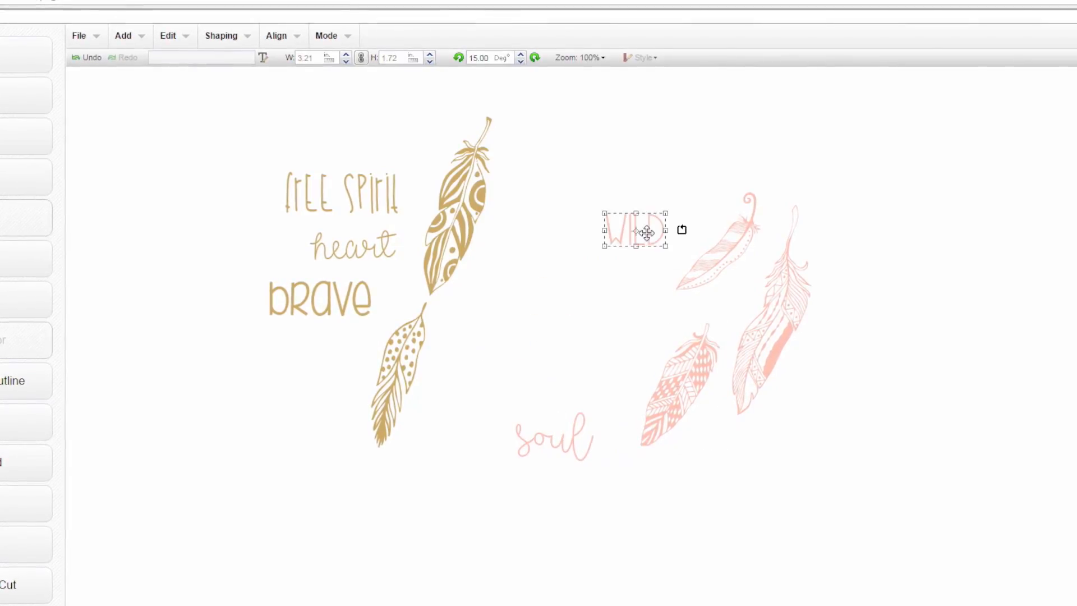
drag(578, 440, 628, 348)
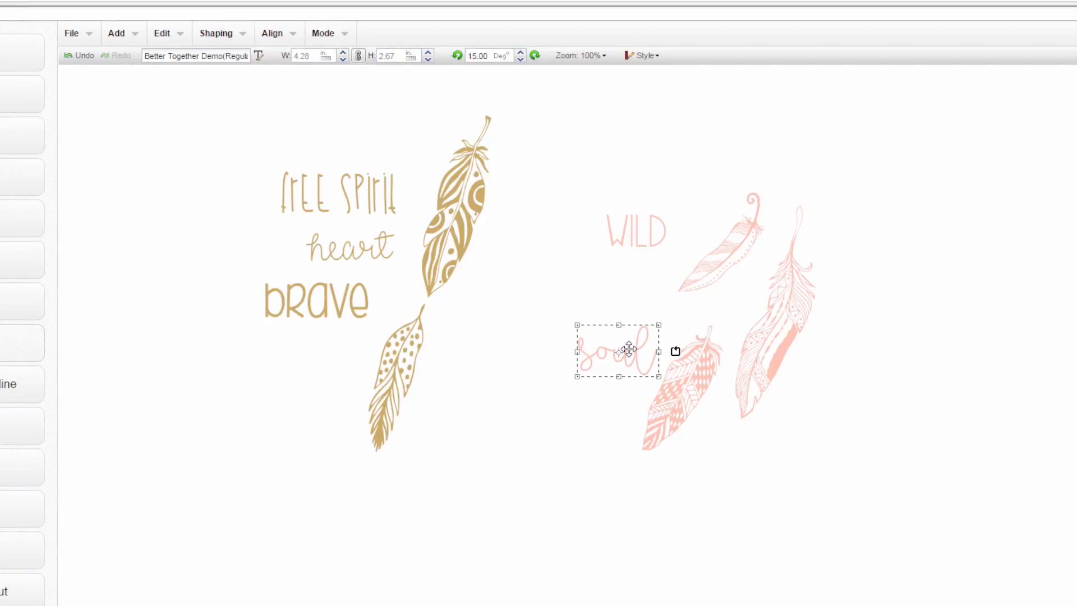
click(729, 494)
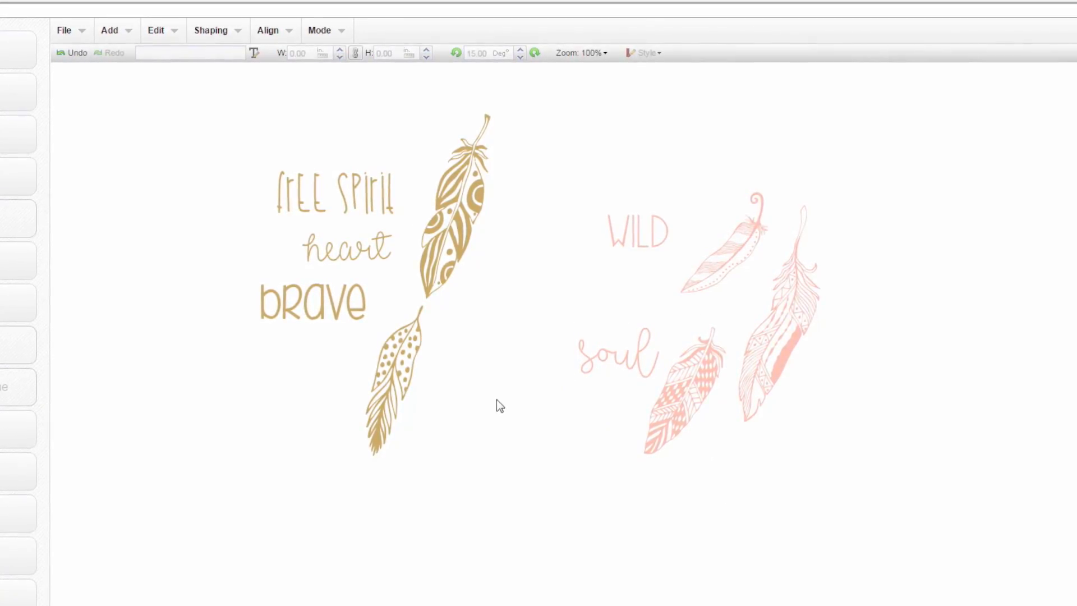
Export the color-separated design as a 150 dpi JPEG named silhouette.
click(61, 31)
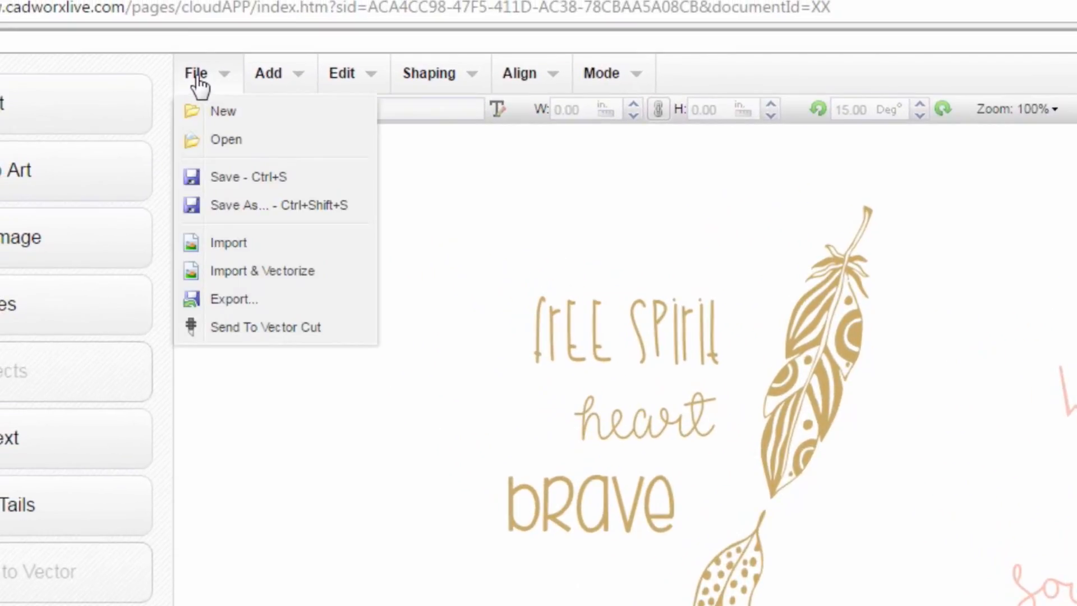
click(285, 299)
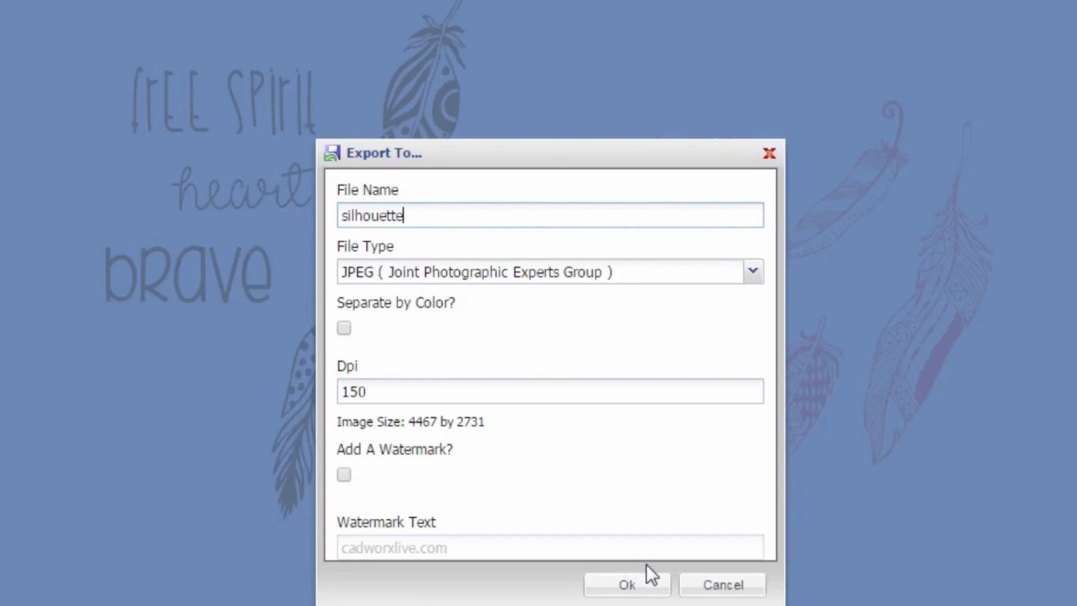
click(629, 586)
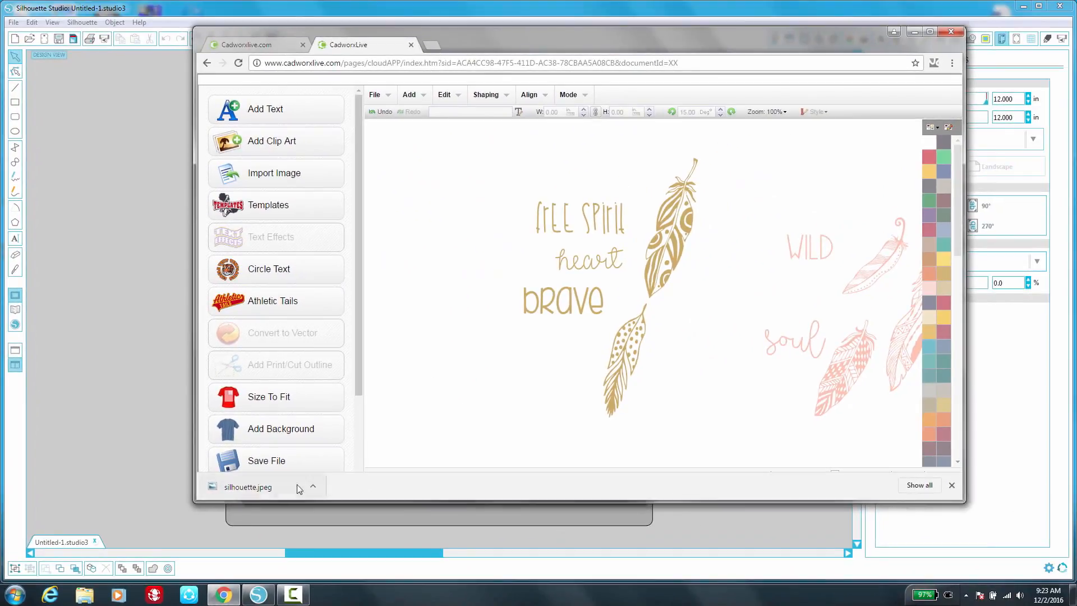
Minimize Silhouette Studio to expose the desktop and place the downloaded silhouette.jpeg on it.
click(1040, 8)
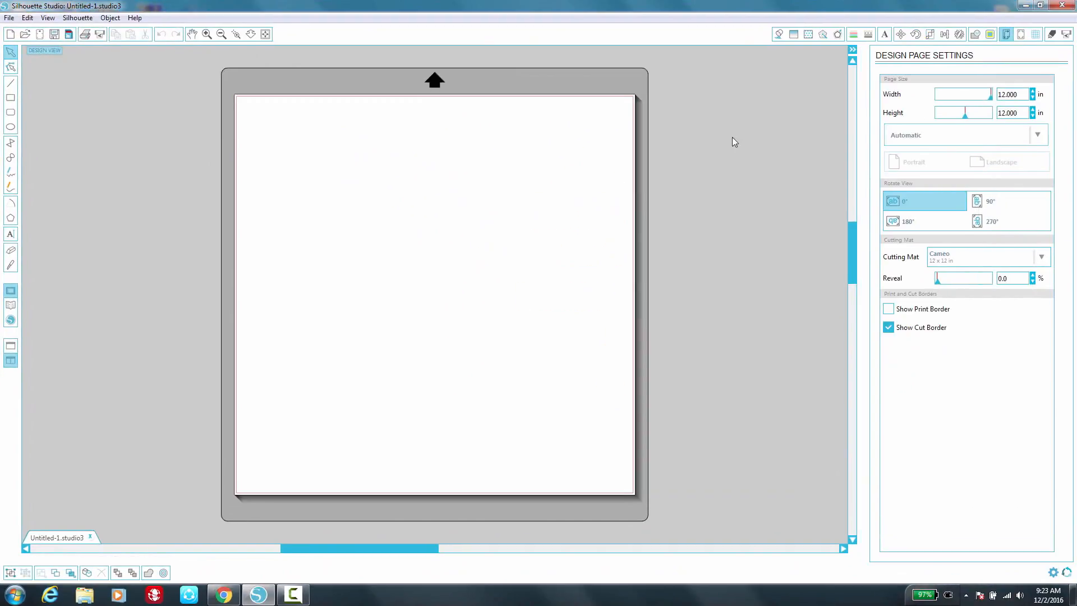
click(1037, 5)
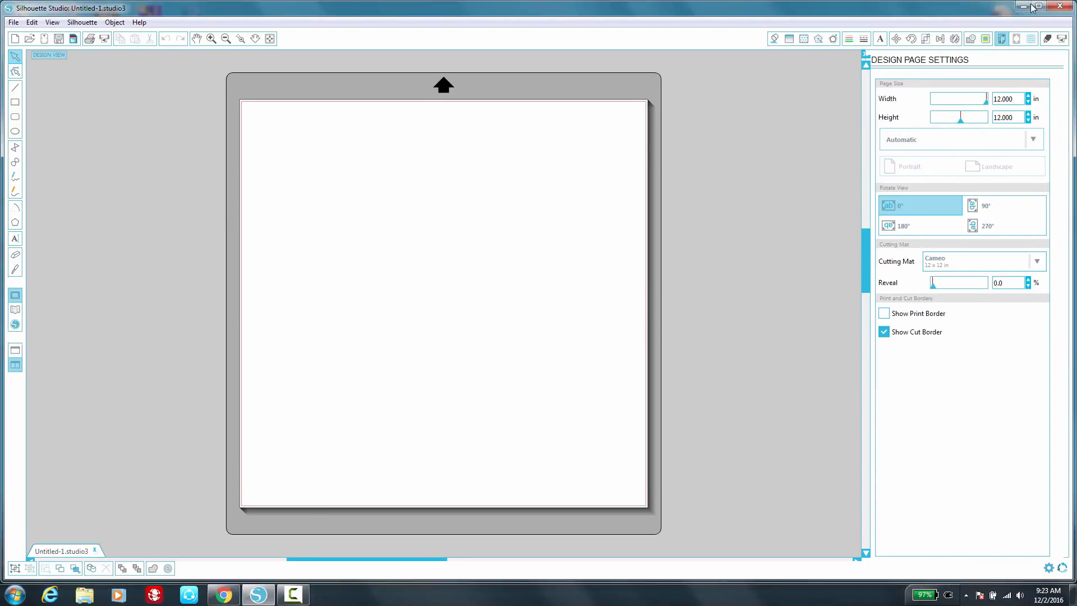
click(1020, 8)
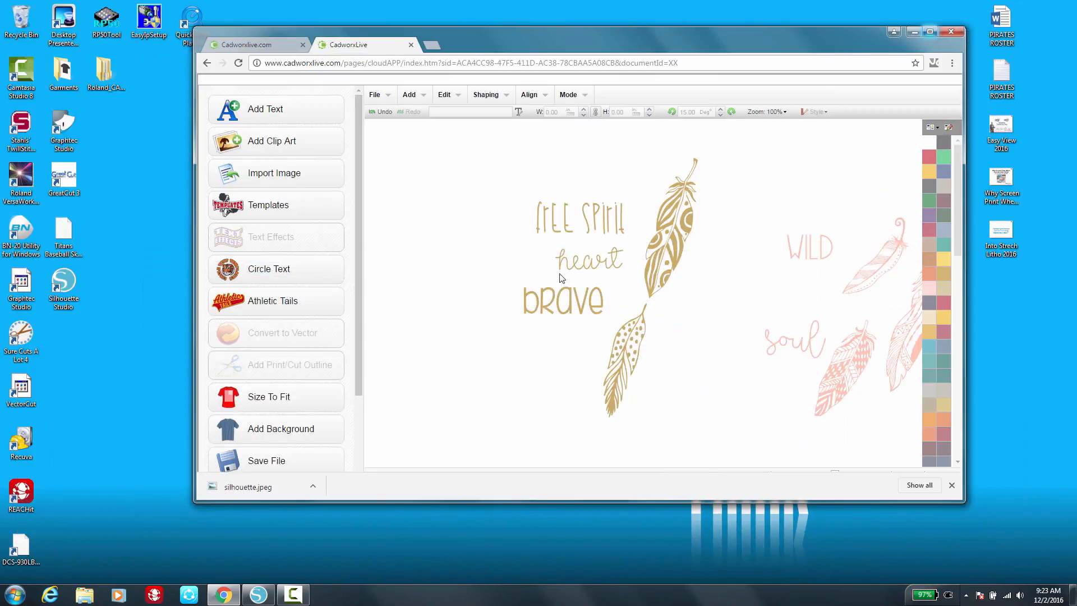
drag(271, 488, 74, 339)
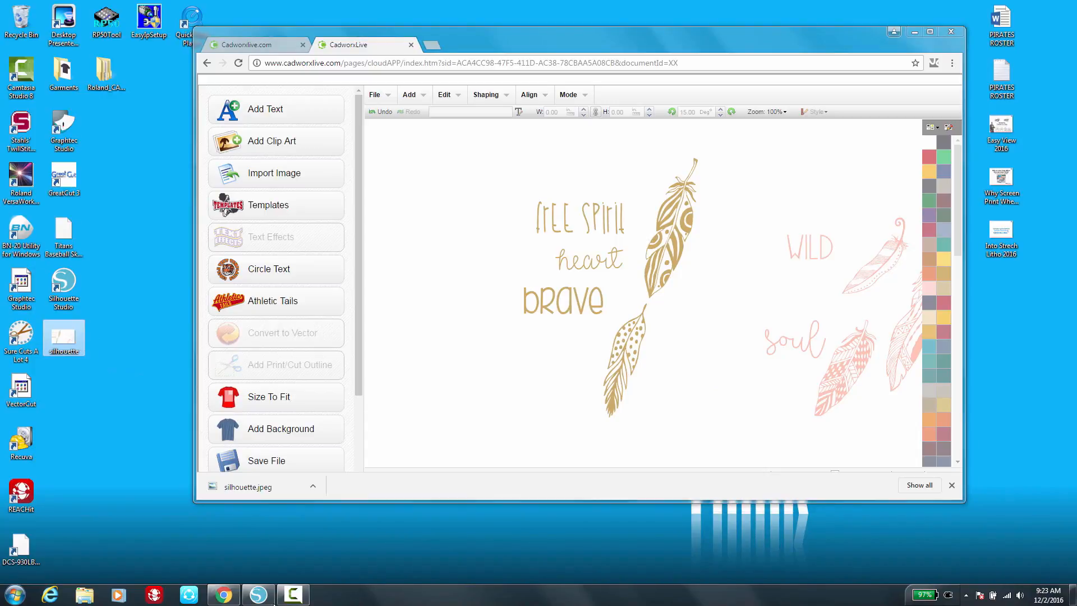
Switch to Silhouette Studio and open the silhouette JPEG from the Desktop.
click(263, 600)
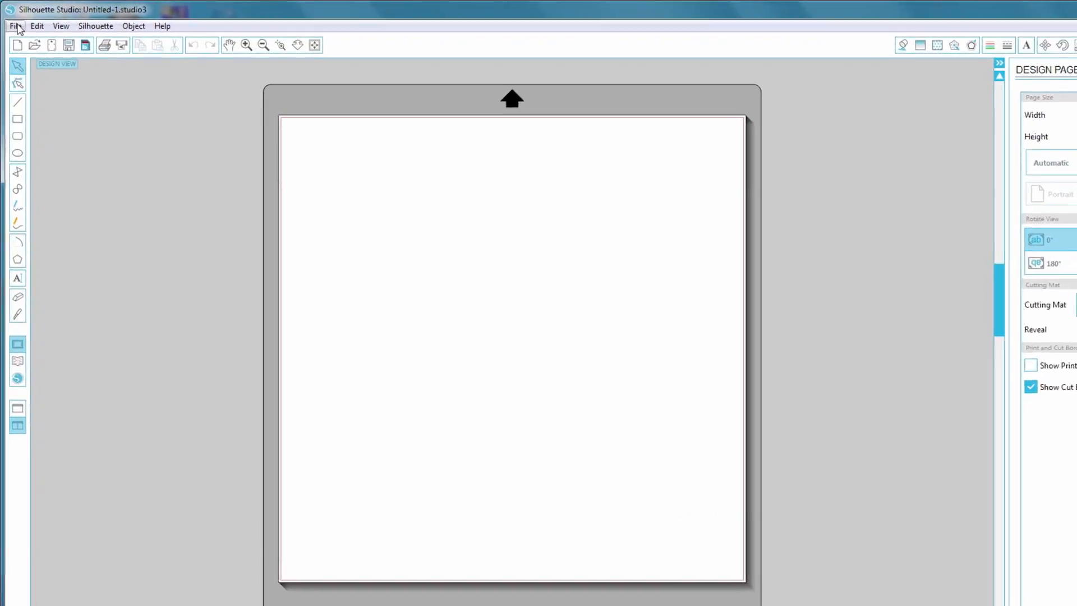
click(14, 24)
mouse_move(32, 22)
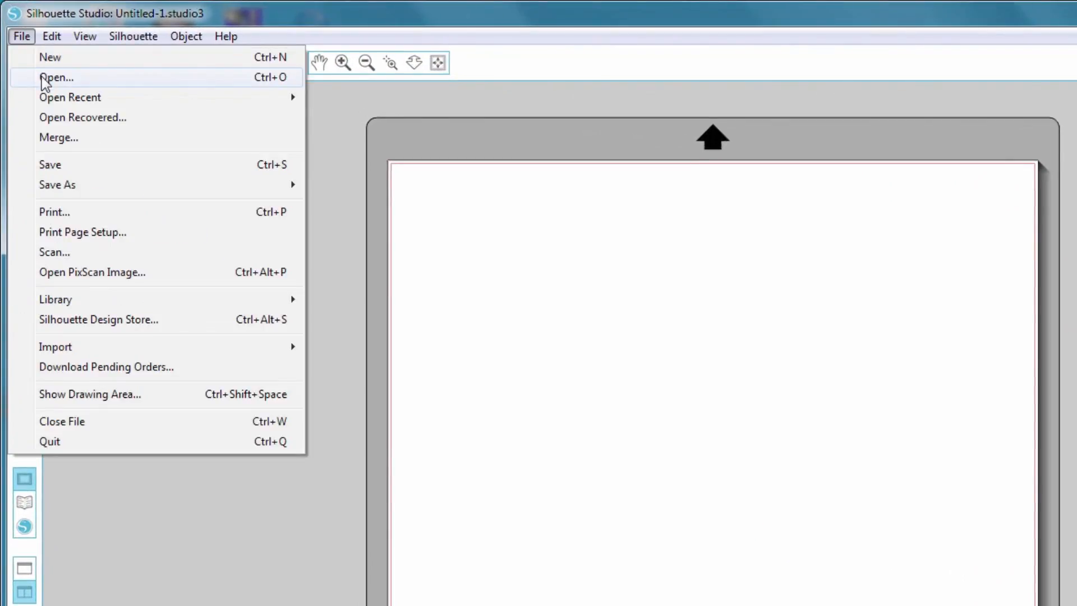
click(43, 78)
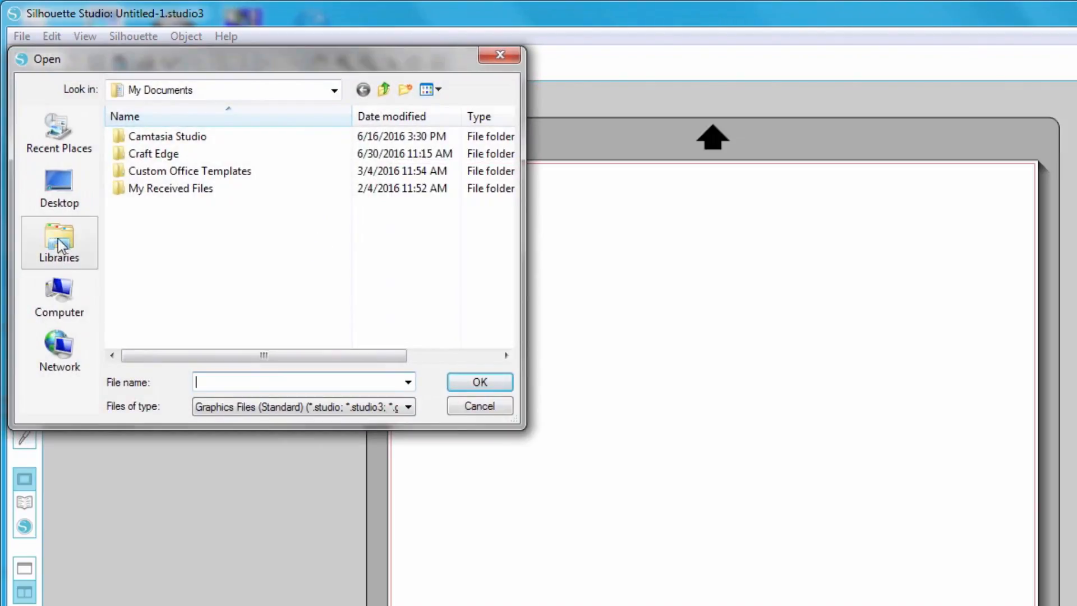
click(66, 210)
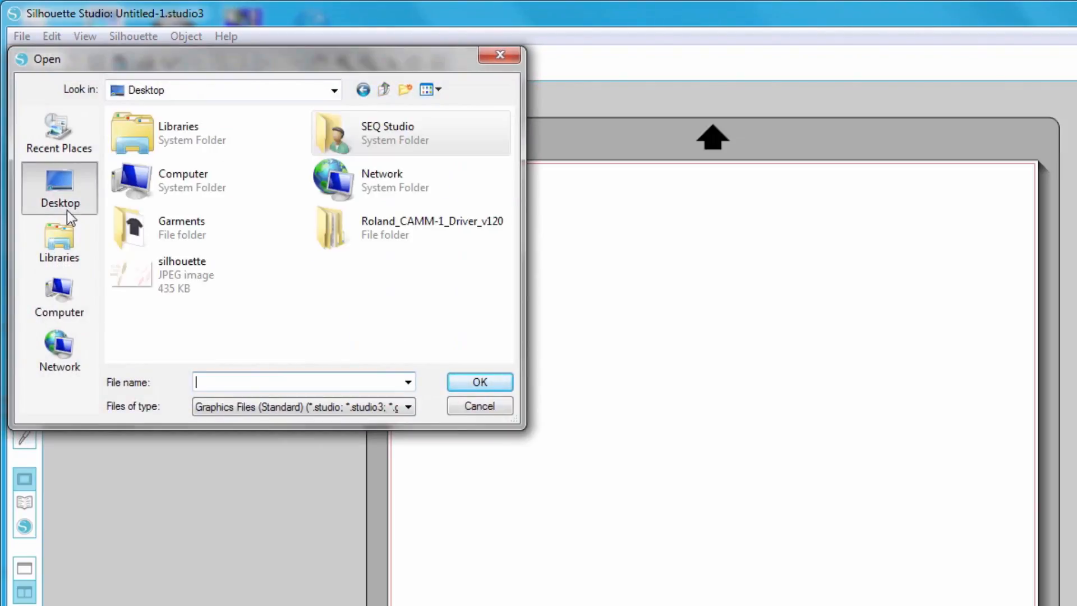
click(201, 280)
double_click(200, 279)
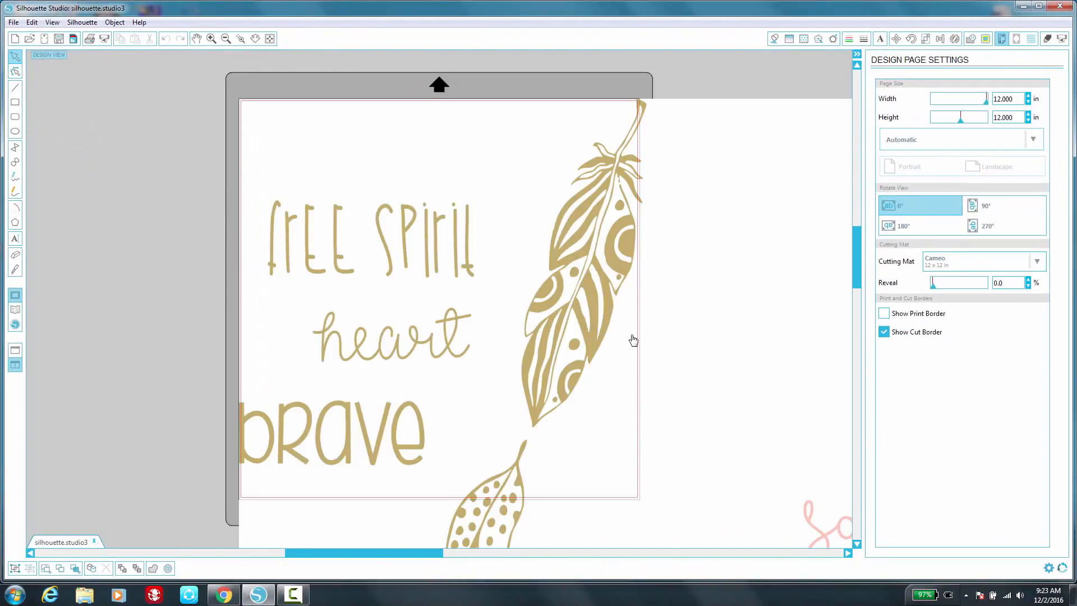
Scale the opened image down to about 14.1 in wide and move it so the gold artwork sits in the page's upper-left area.
click(268, 152)
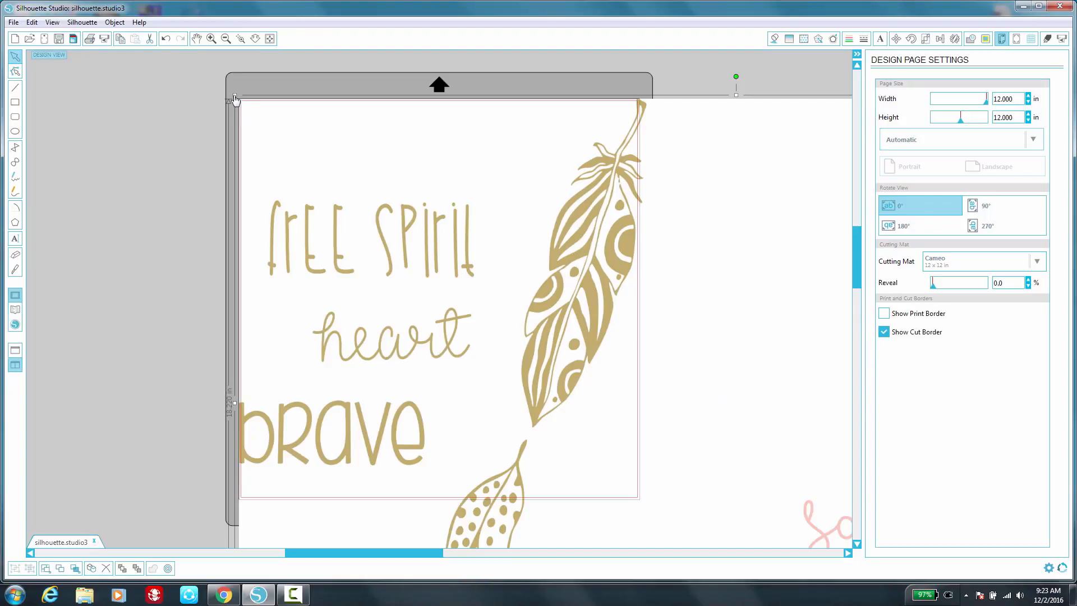
drag(234, 95, 683, 355)
drag(728, 437, 324, 193)
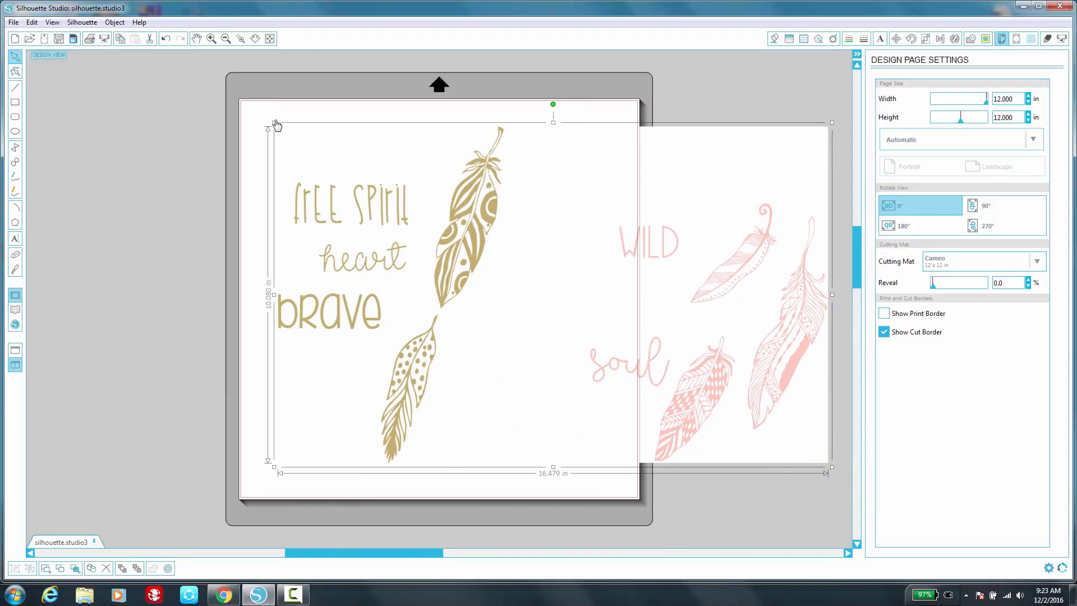
drag(287, 130, 360, 163)
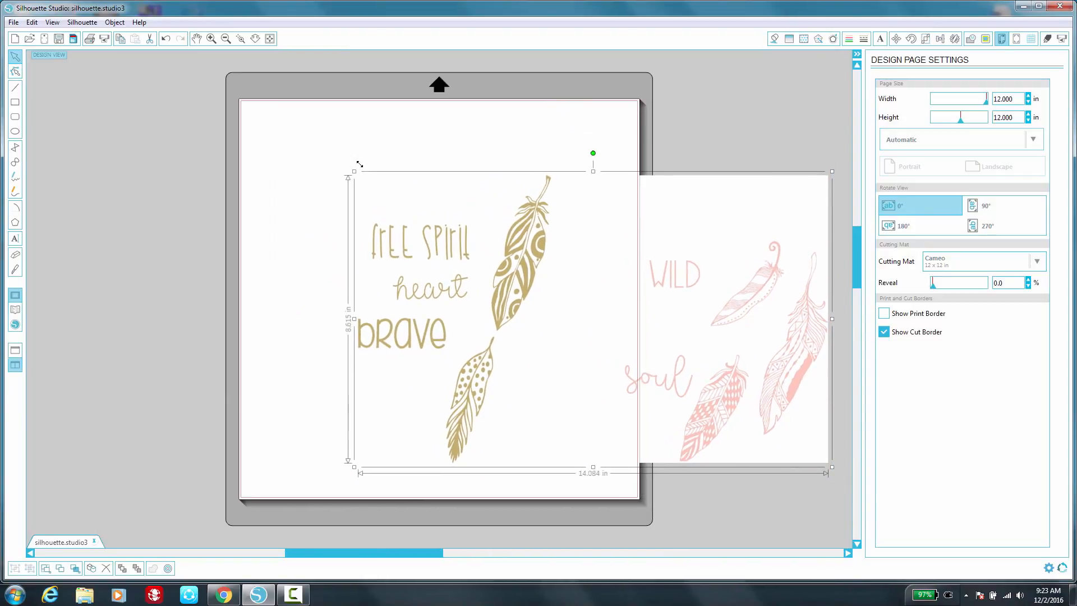
drag(643, 255, 606, 225)
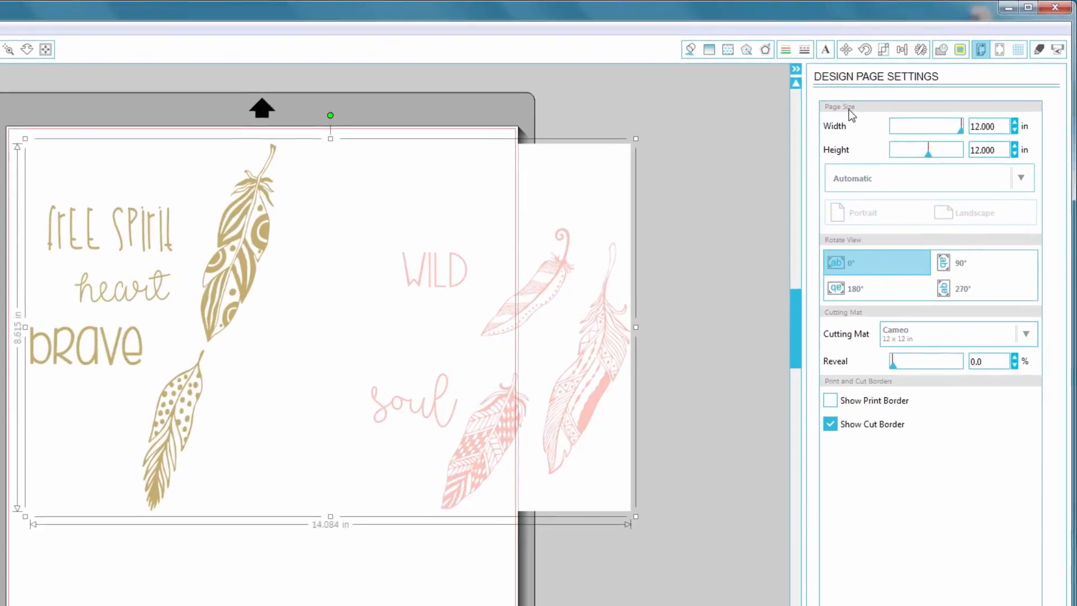
Select a trace area about 7.3 in wide around all the gold texts and feathers.
click(958, 52)
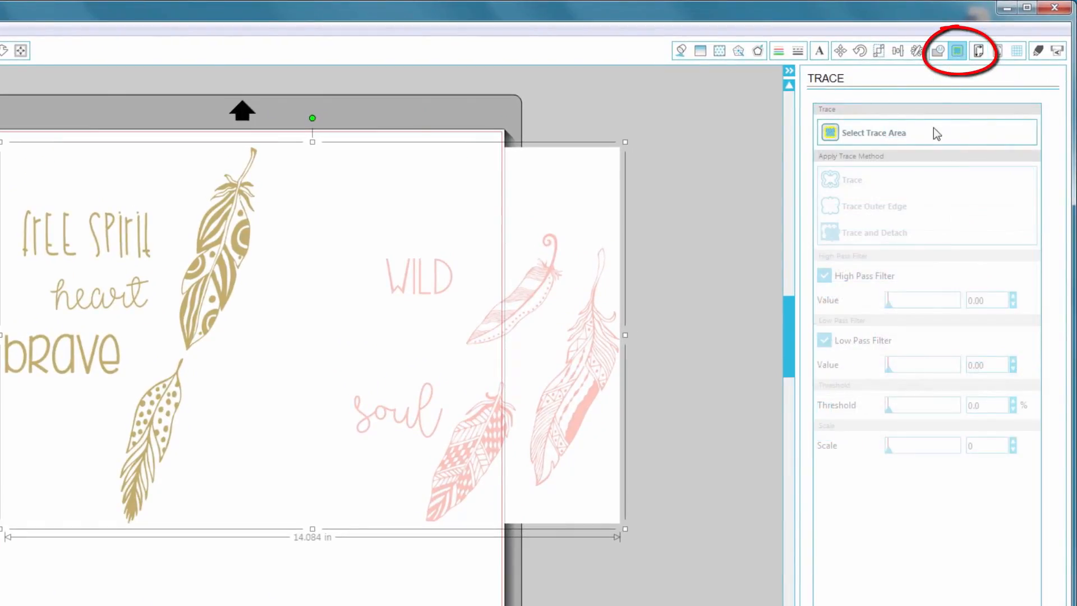
click(904, 143)
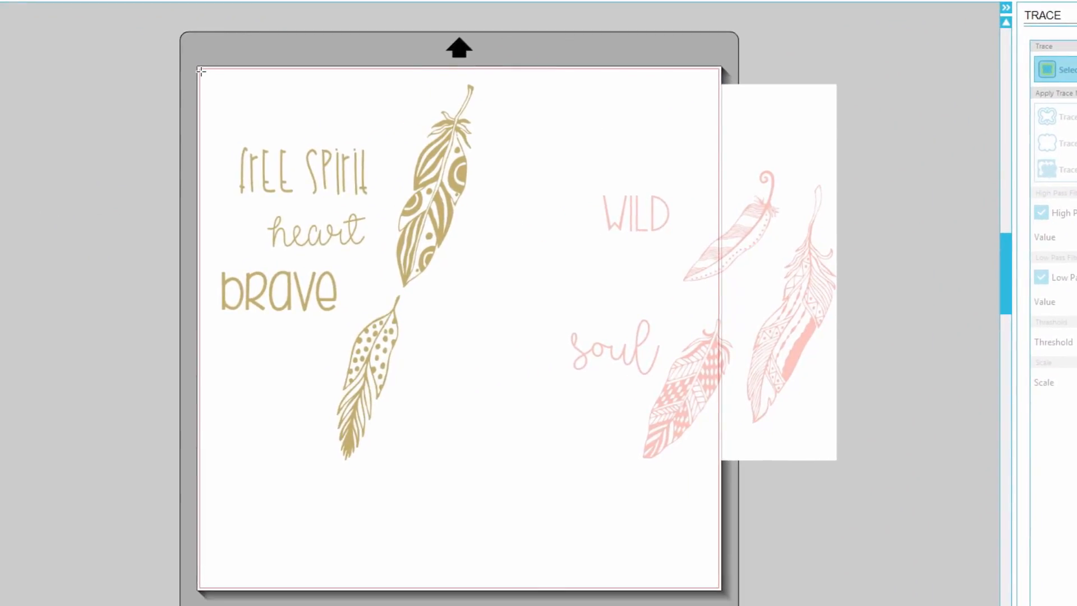
mouse_move(201, 71)
mouse_down()
mouse_move(301, 235)
mouse_move(433, 291)
mouse_move(515, 359)
mouse_move(519, 484)
mouse_up()
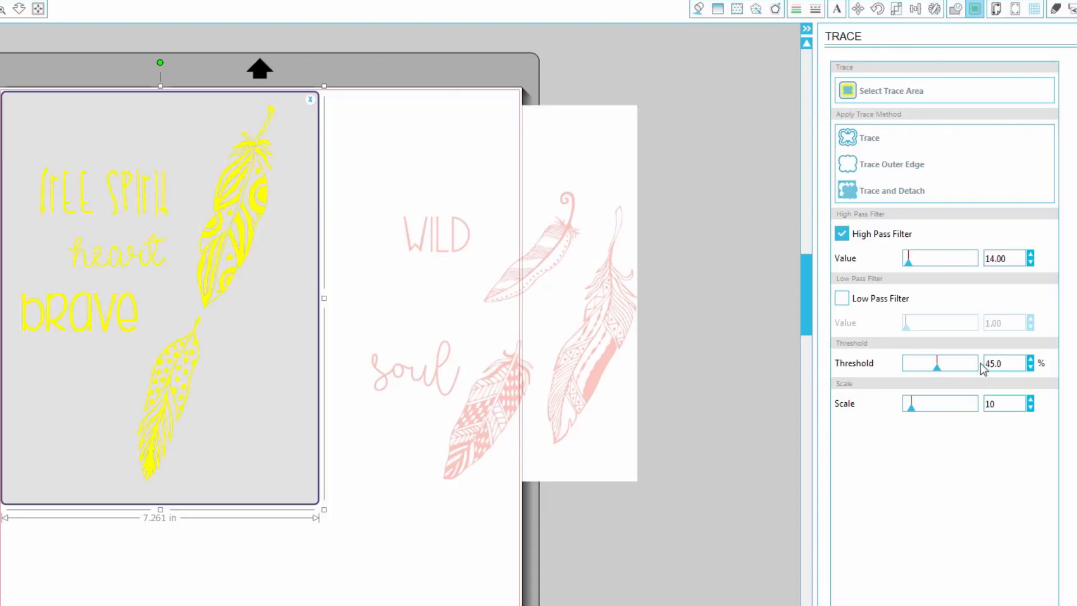
Set the trace threshold to 50% and trace the selected gold texts and feathers.
double_click(1014, 363)
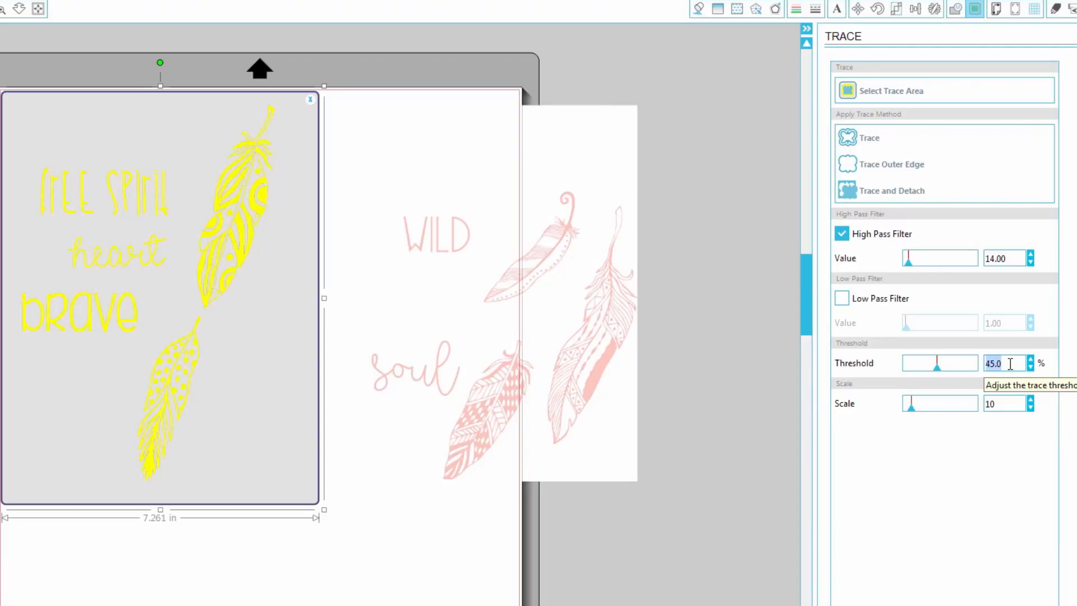
click(996, 364)
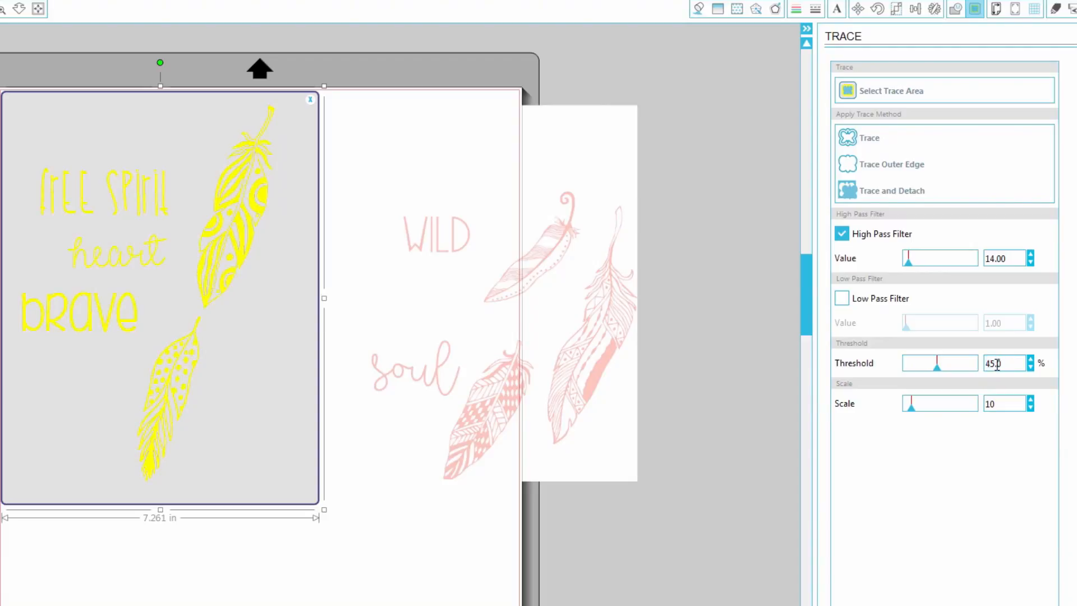
key(BackSpace)
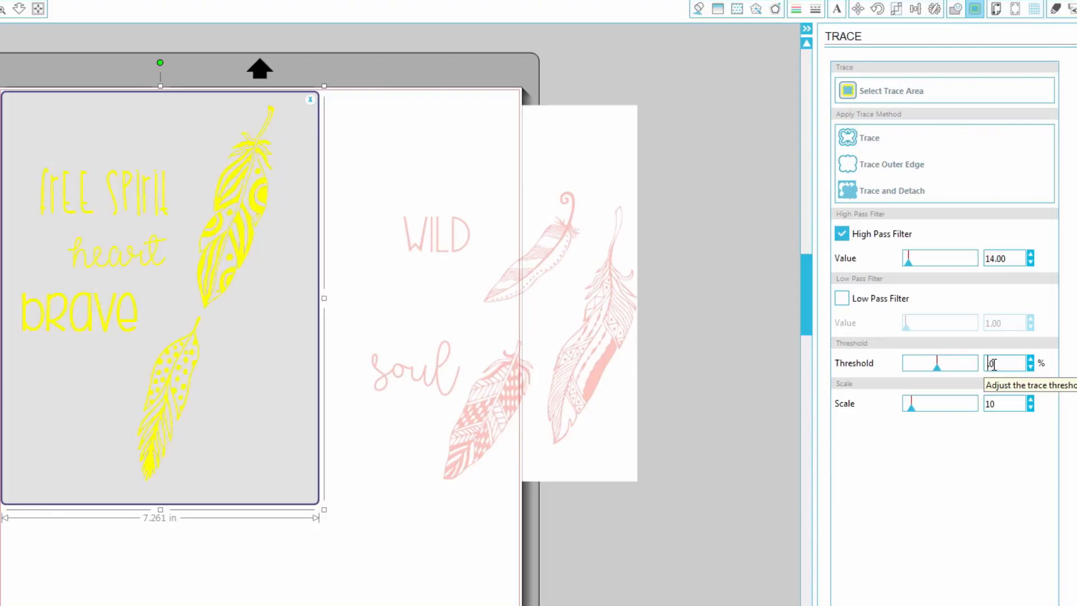
key(Return)
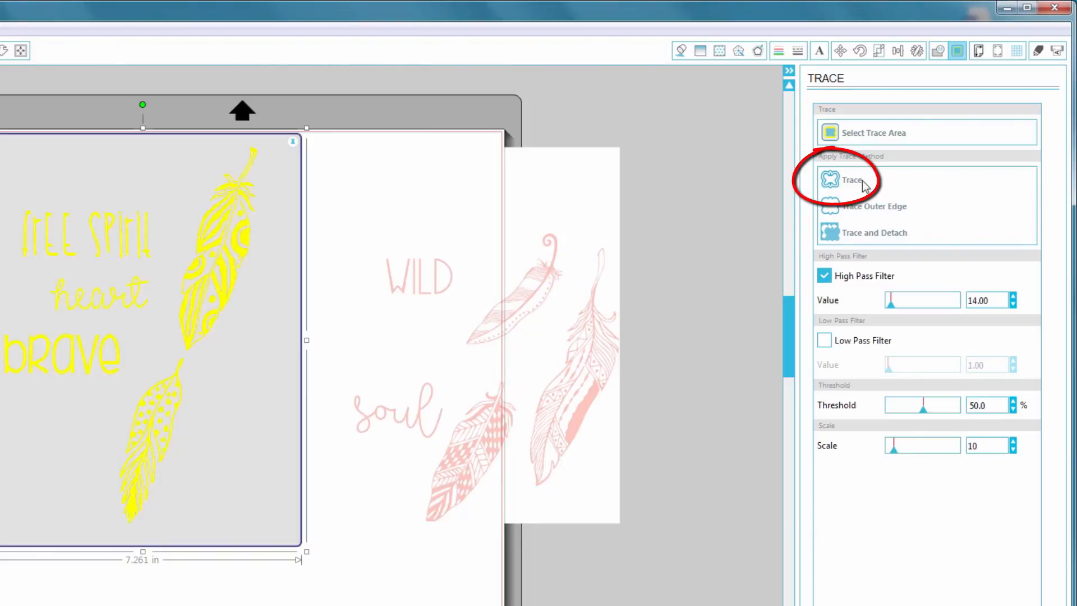
click(843, 185)
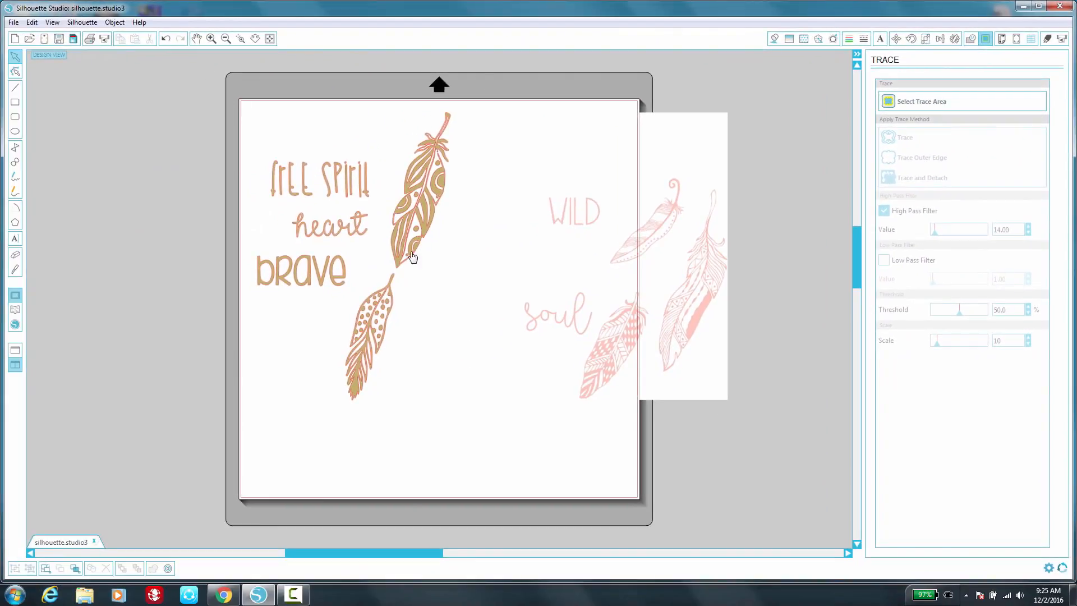
Move the original image away from the traced gold outlines and delete it.
click(413, 257)
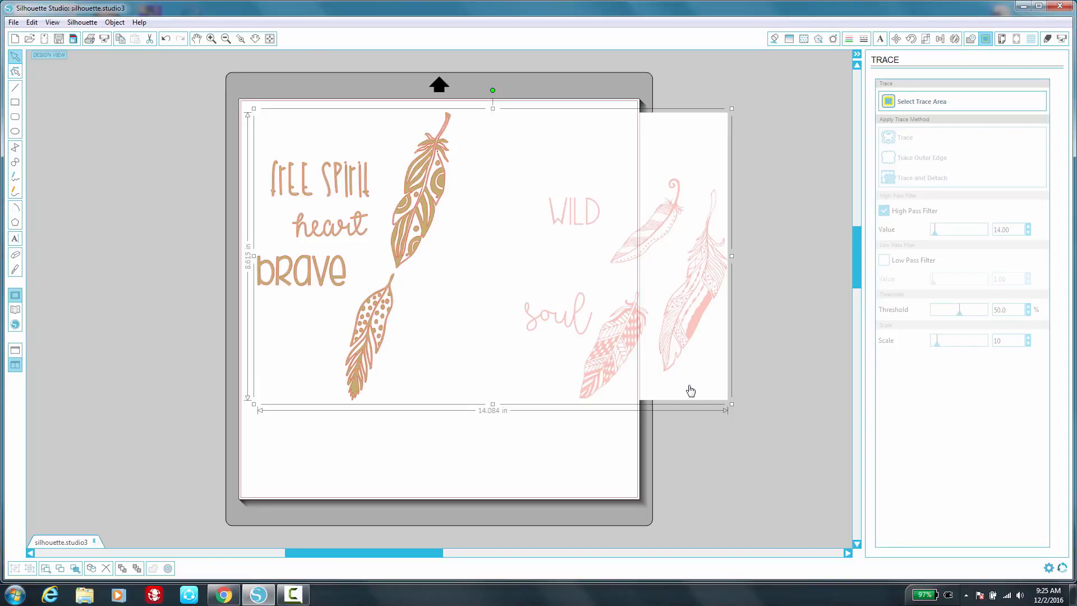
click(512, 440)
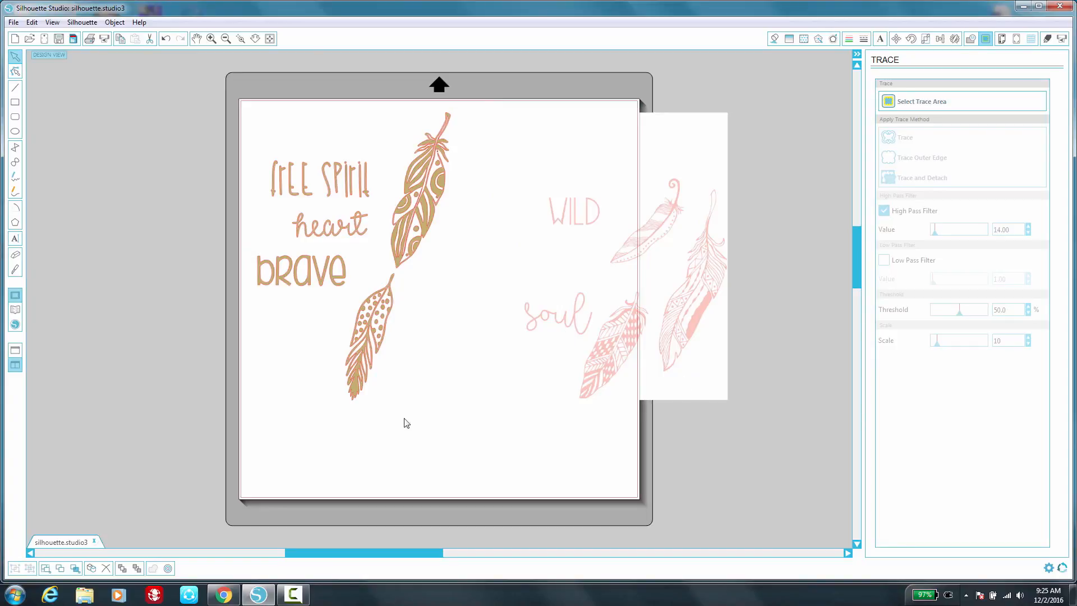
drag(373, 327, 376, 353)
drag(433, 379, 537, 391)
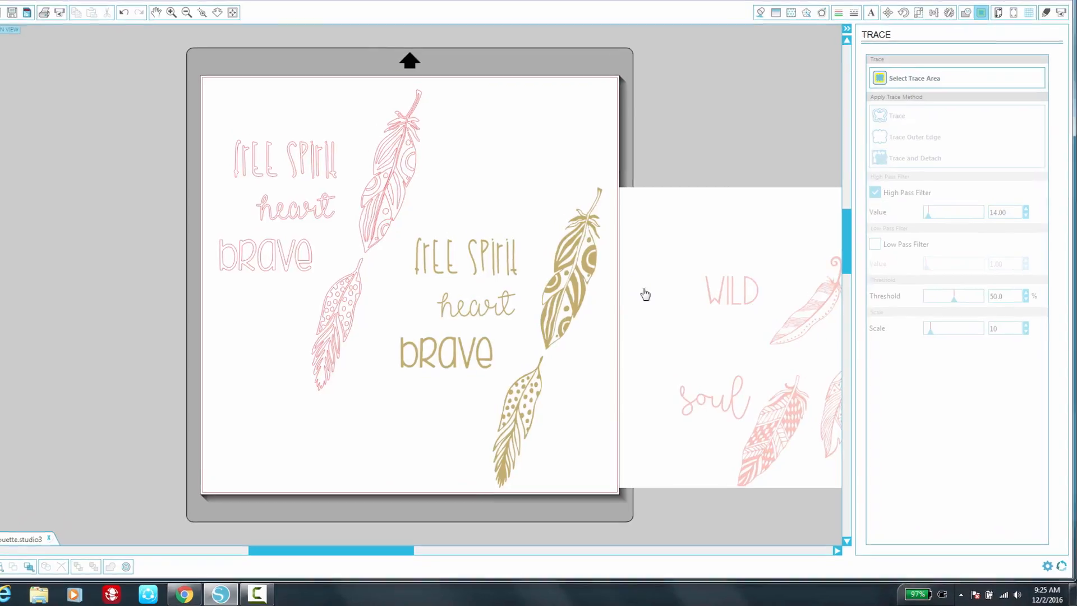
right_click(664, 307)
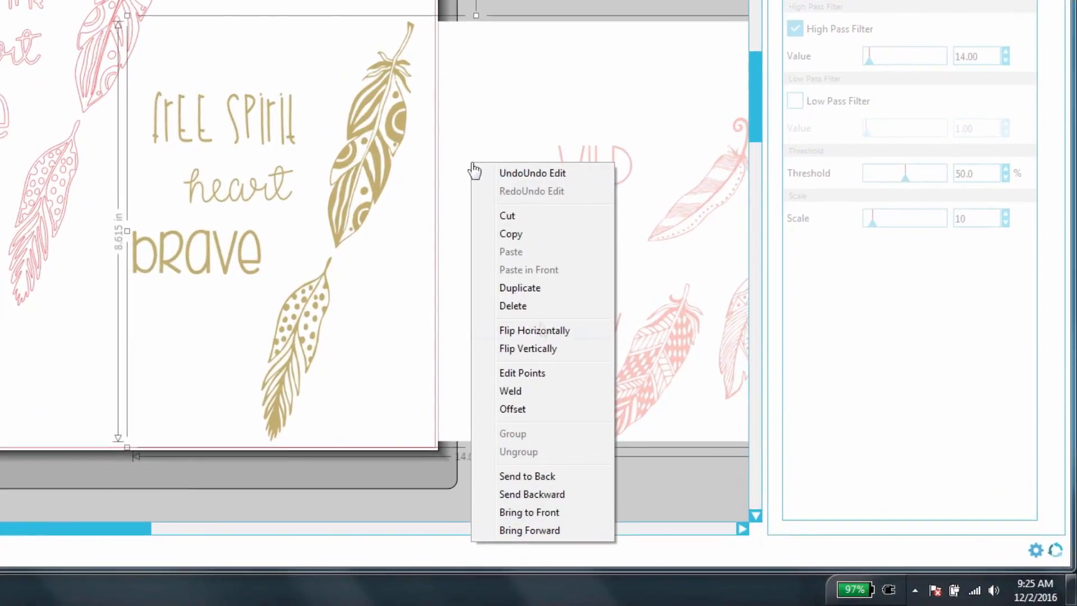
click(533, 307)
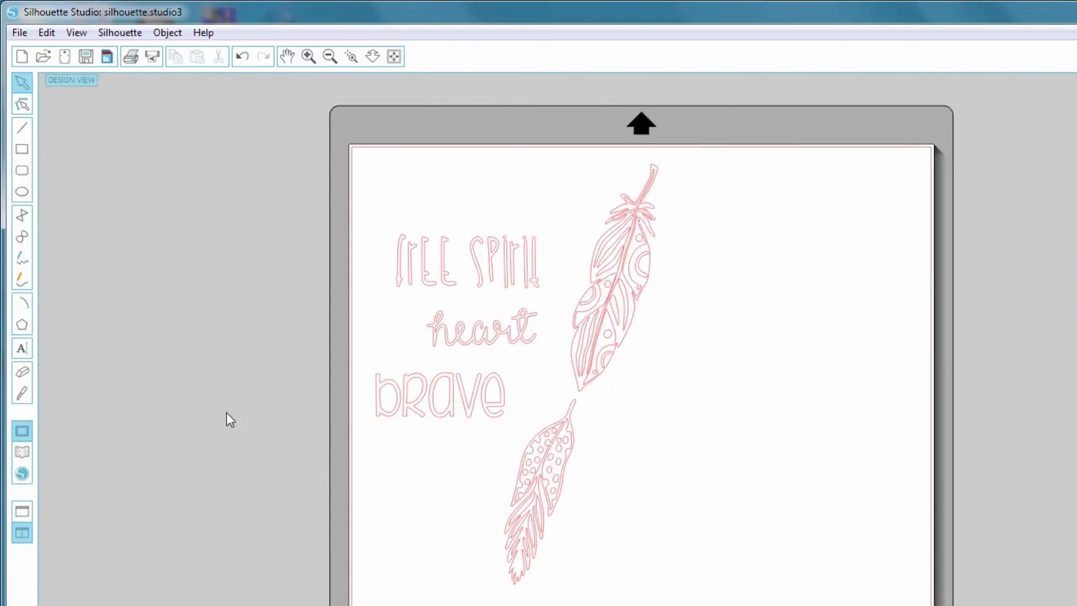
Open the silhouette JPEG from the Desktop again as a second document.
click(20, 32)
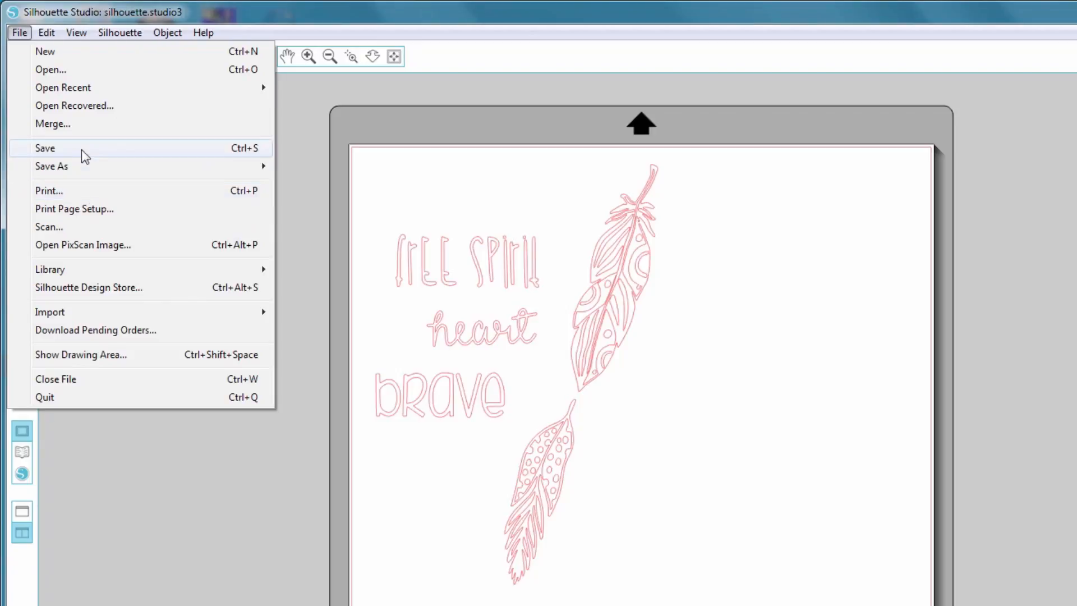
click(97, 71)
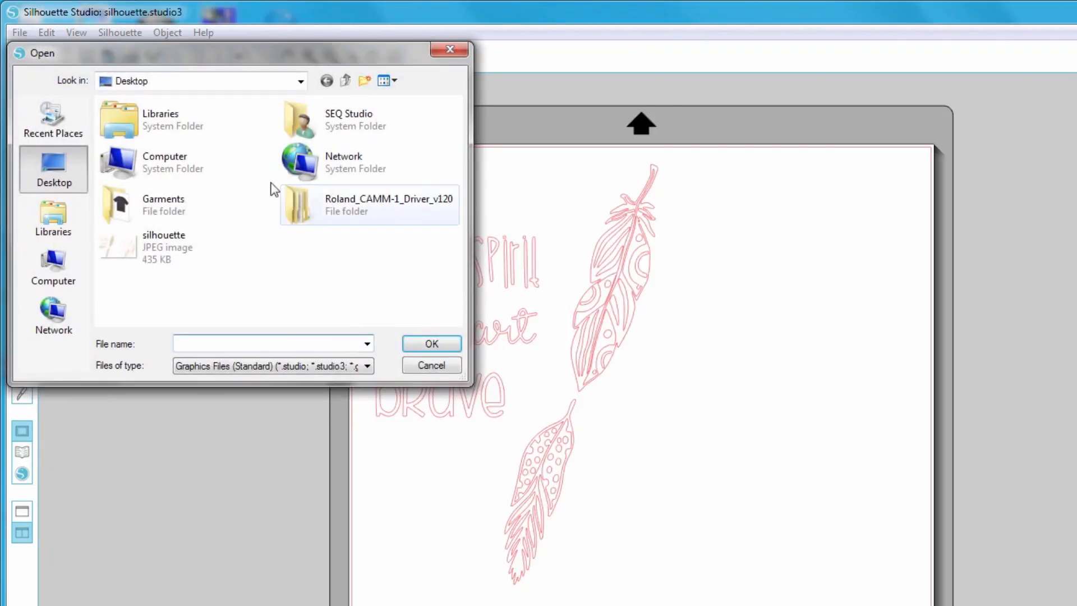
double_click(163, 236)
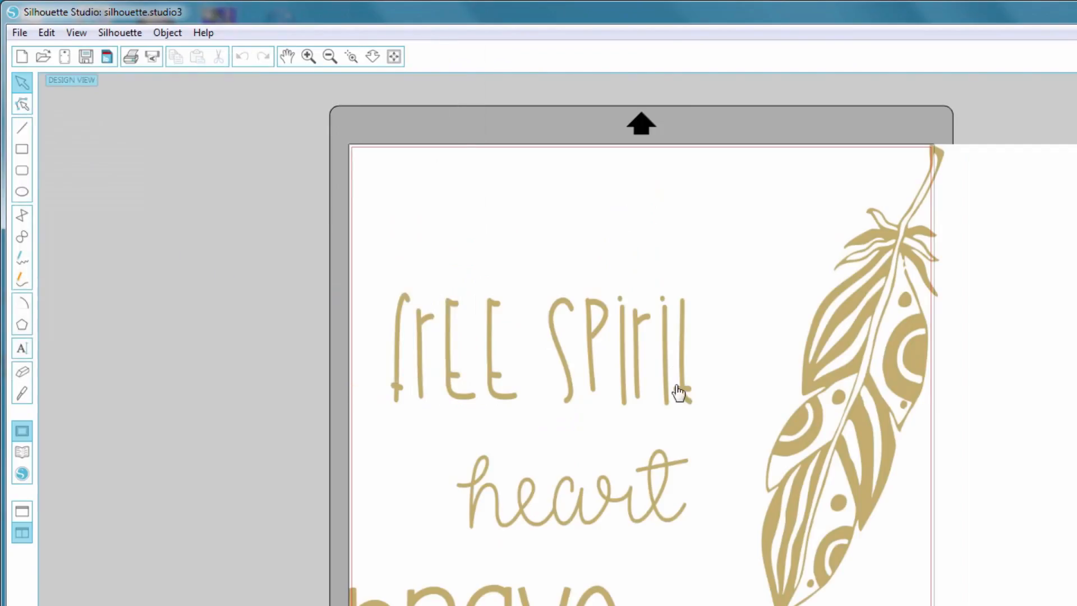
Scale the reopened image down to about 15.2 in wide and move it back onto the page.
click(510, 218)
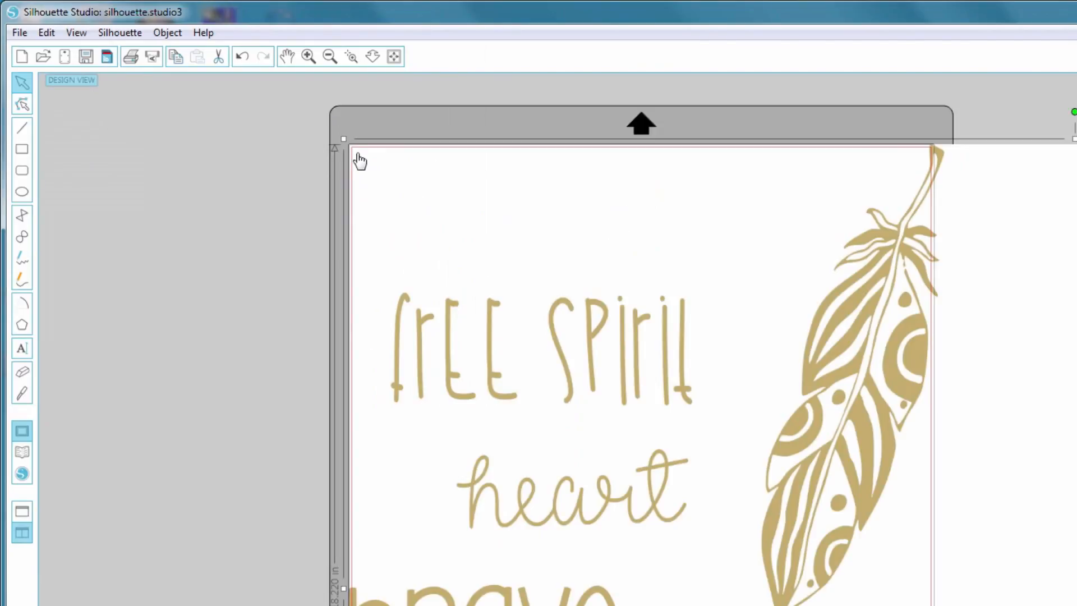
drag(346, 138, 1031, 566)
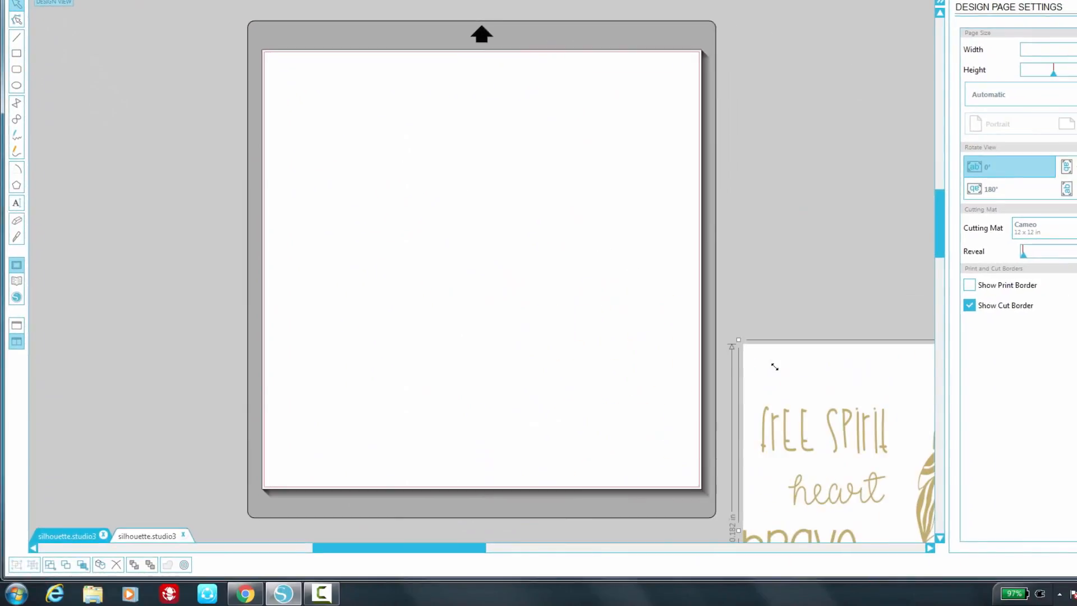
drag(775, 367, 788, 379)
mouse_move(874, 451)
mouse_down()
mouse_move(608, 286)
mouse_move(429, 150)
mouse_move(392, 168)
mouse_up()
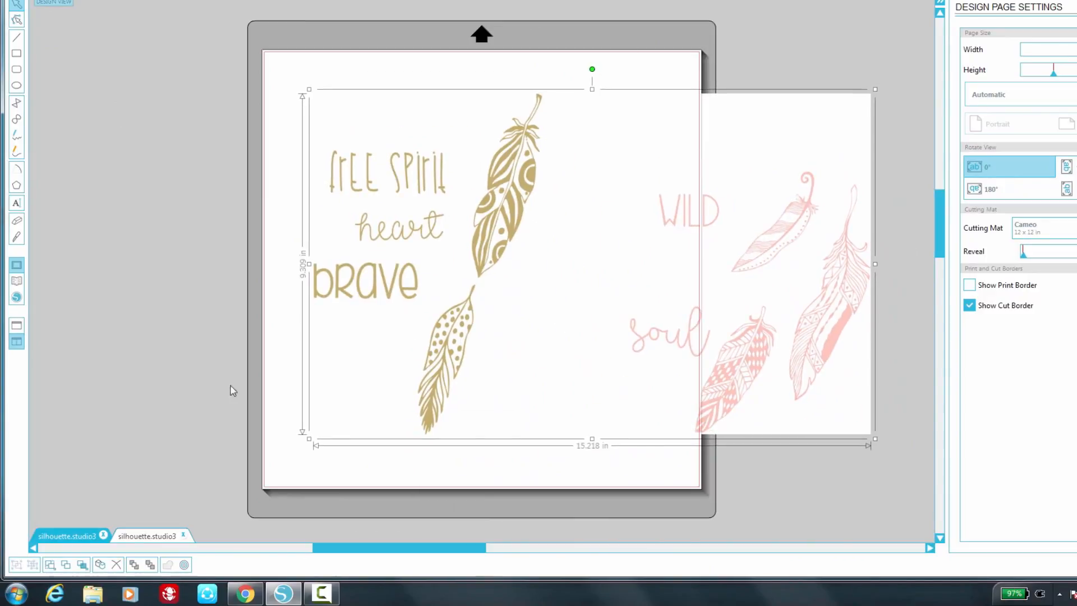
Delete the original image from the document with the gold tracing, and return to the reopened image's document.
click(75, 536)
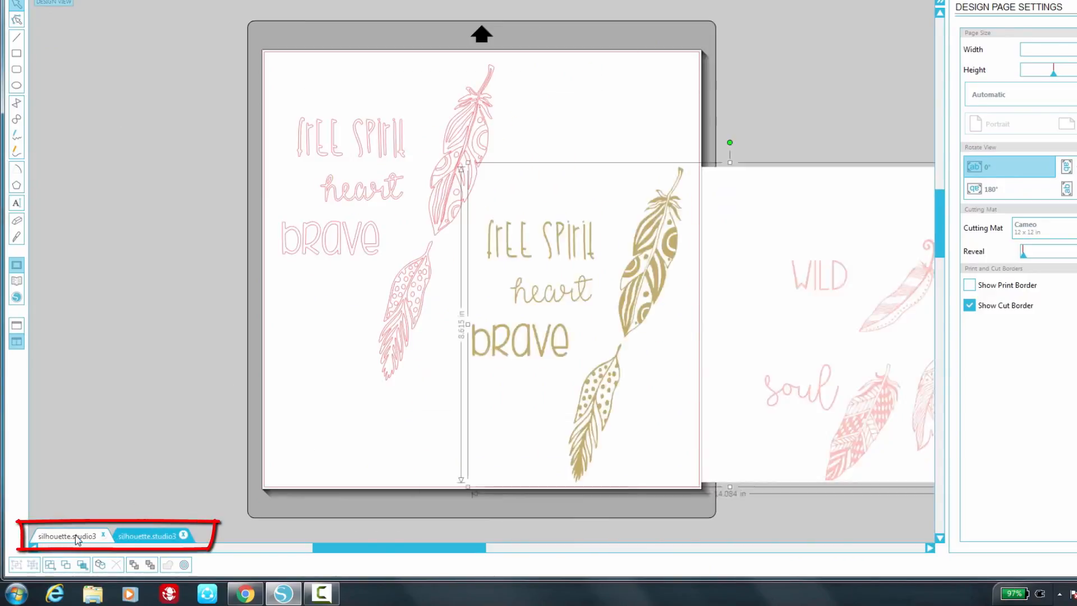
key(Delete)
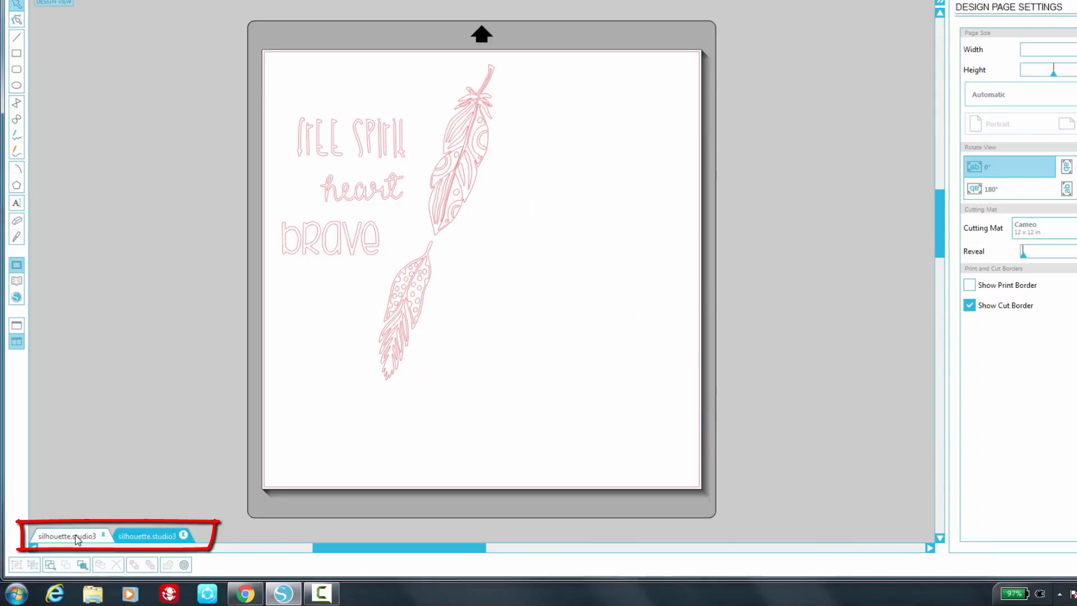
click(143, 537)
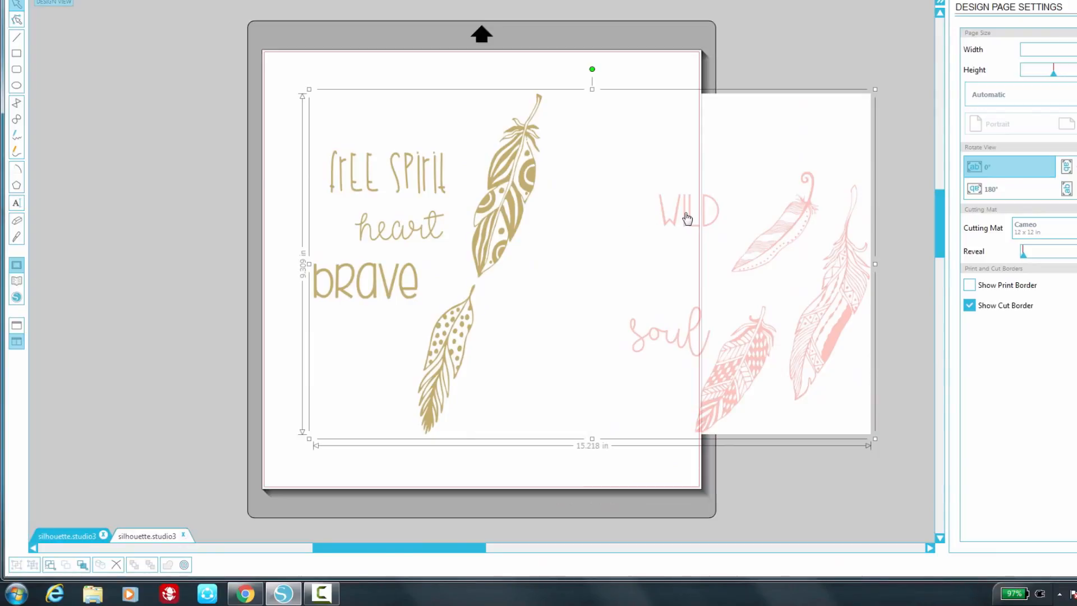
Move the image so the pink artwork lies on the page, and select a trace area about 8.8 in wide around its texts and feathers.
drag(794, 194, 537, 158)
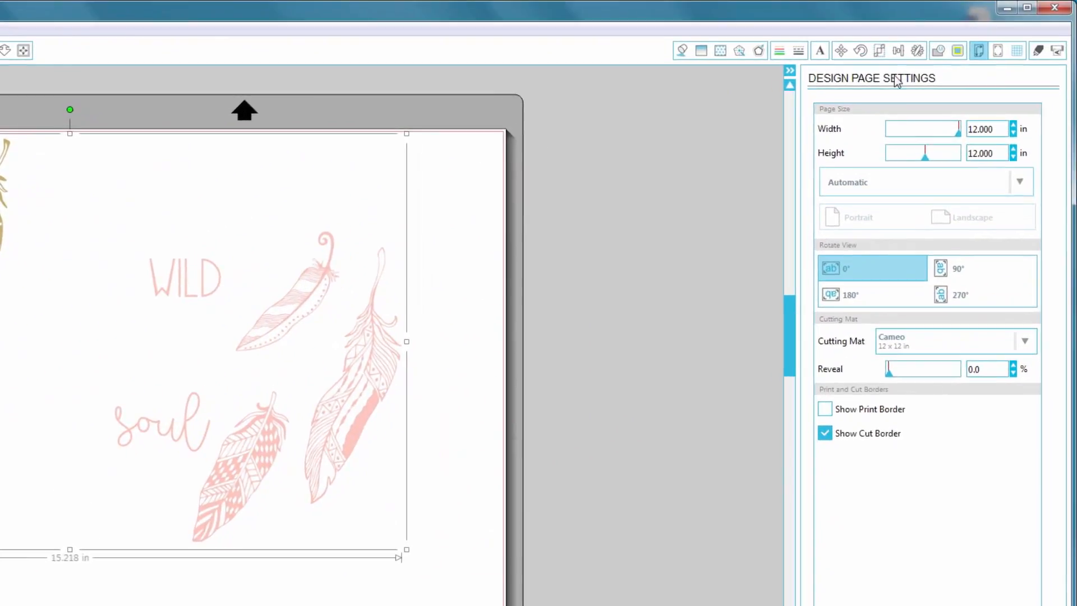
click(957, 50)
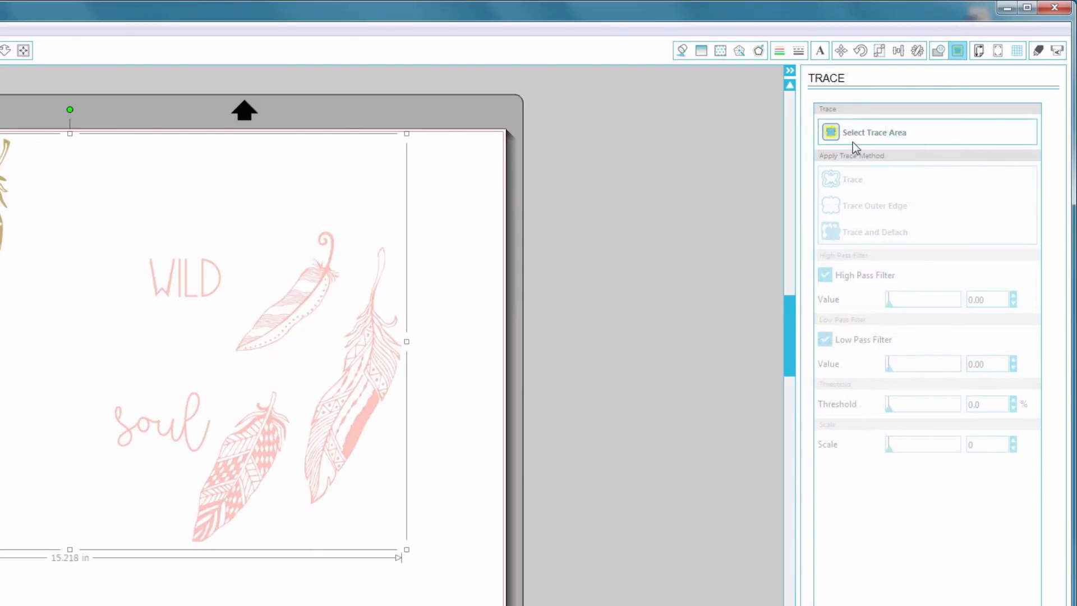
click(867, 134)
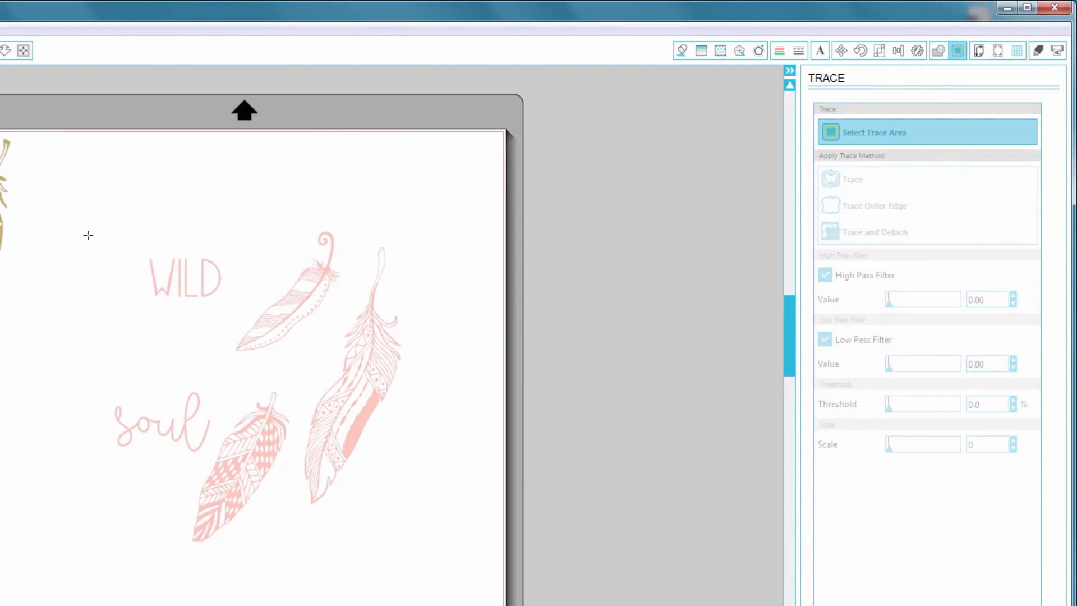
mouse_move(66, 198)
mouse_down()
mouse_move(159, 368)
mouse_move(429, 504)
mouse_move(450, 576)
mouse_up()
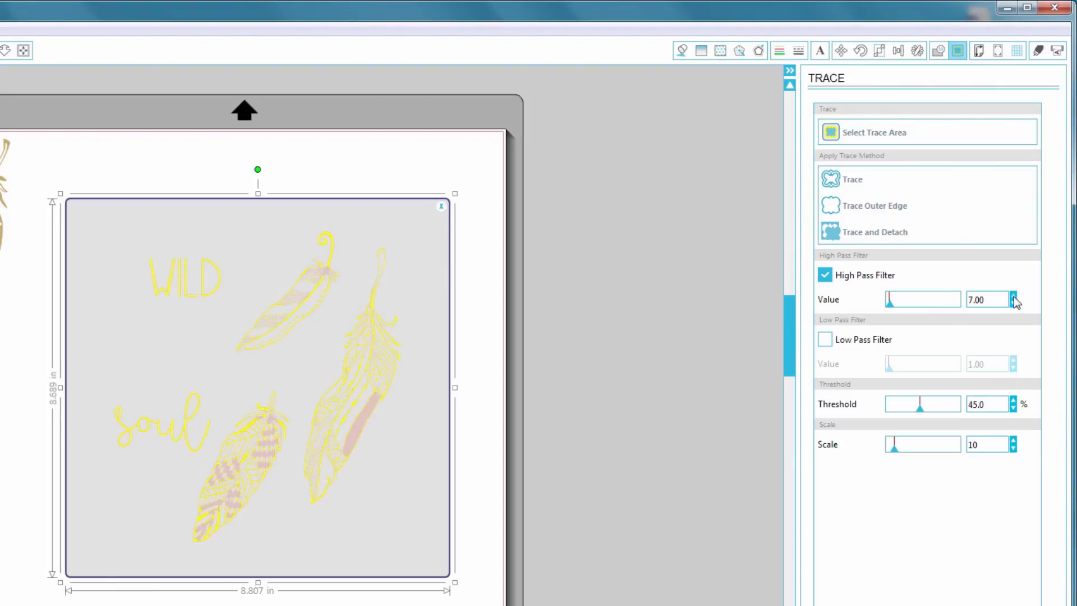
Set the high pass filter to 13, the threshold to 50% and the scale to 13, and trace the pink artwork.
click(1013, 298)
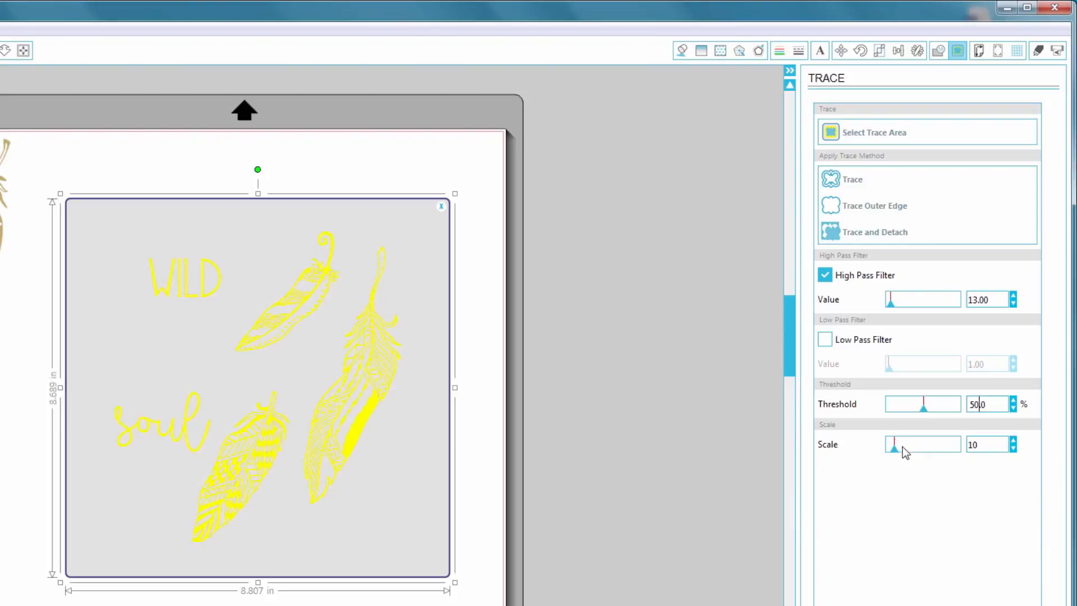
click(1013, 441)
click(854, 181)
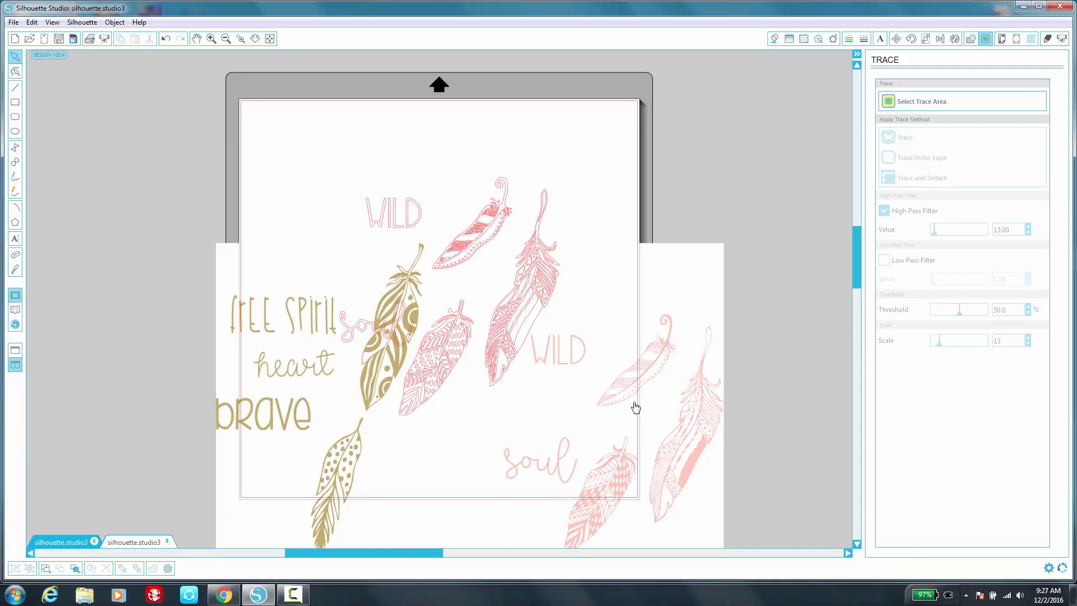
Delete the original two-color image and select the traced pink outlines.
right_click(635, 408)
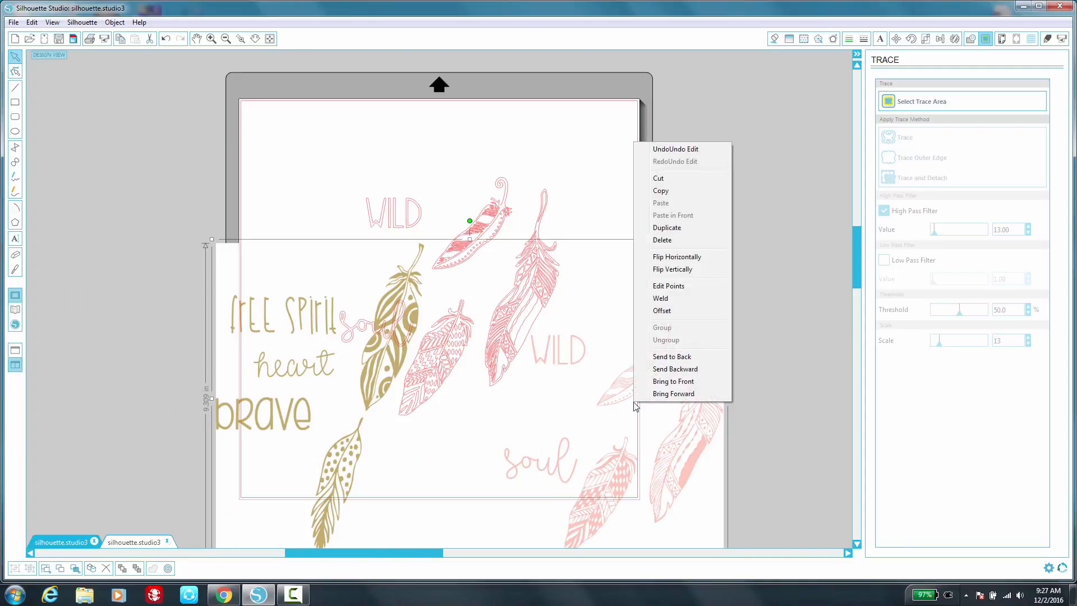
click(671, 241)
mouse_move(292, 145)
mouse_down()
mouse_move(528, 330)
mouse_move(572, 392)
mouse_up()
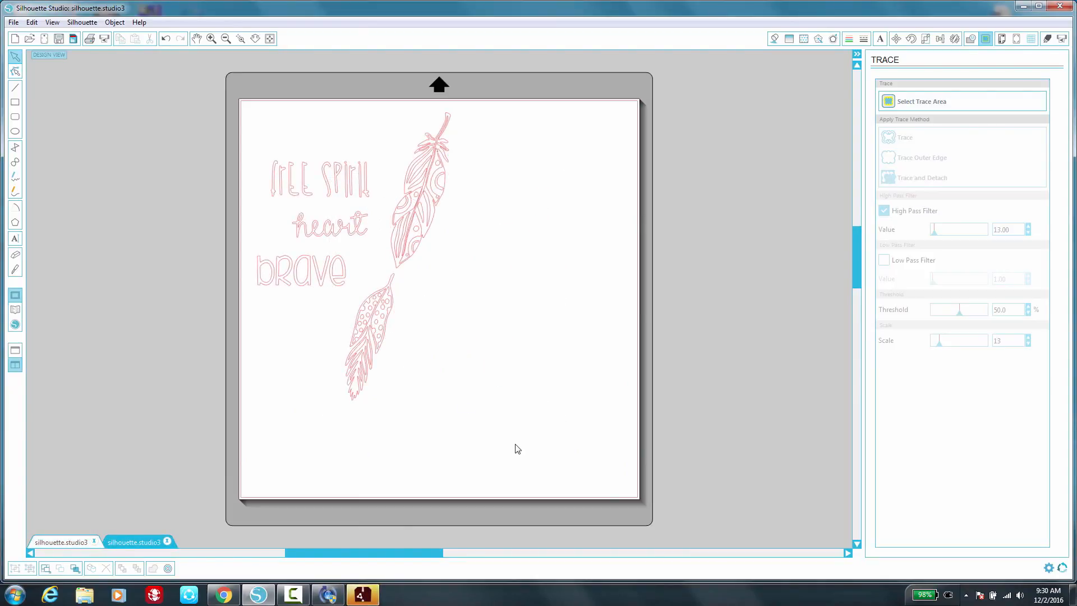
Scale all the traced gold outlines down to about 5.2 in wide and flip them horizontally.
mouse_move(517, 449)
mouse_down()
mouse_move(354, 283)
mouse_move(296, 180)
mouse_move(250, 131)
mouse_move(248, 109)
mouse_up()
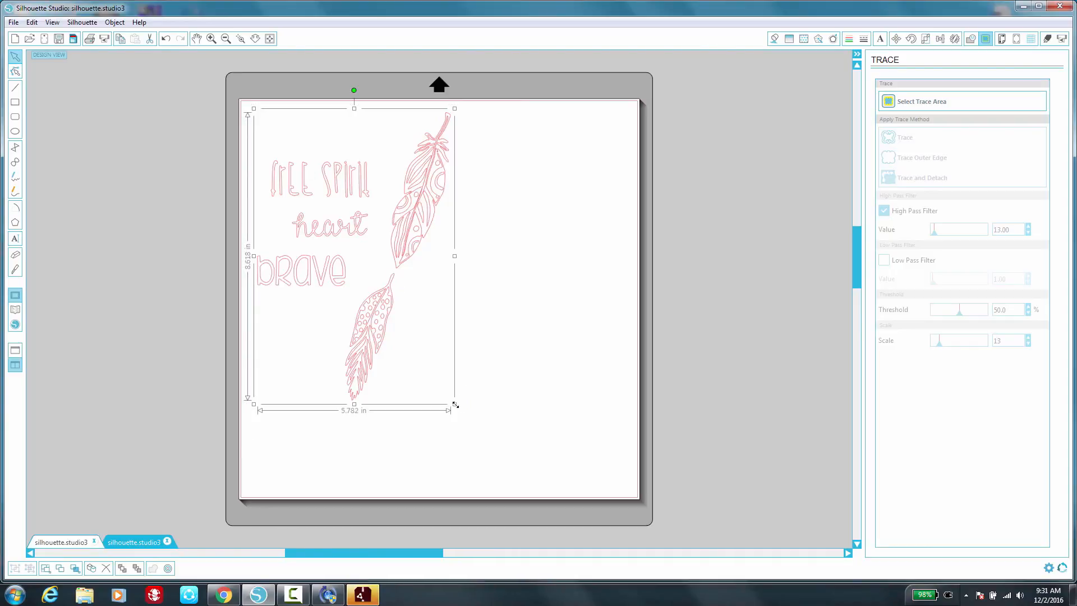
drag(454, 405, 427, 370)
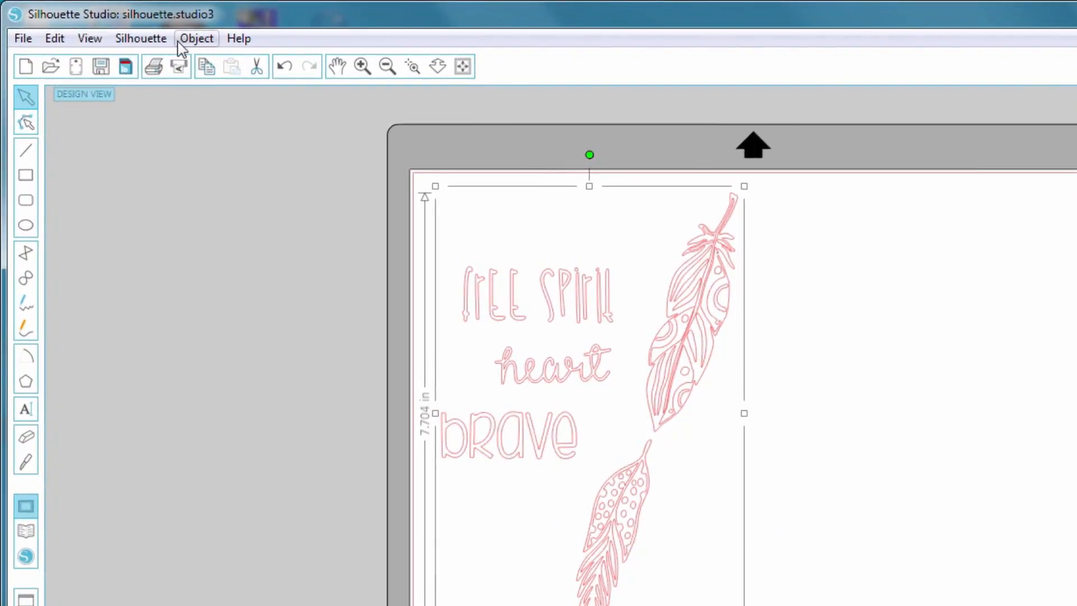
click(191, 39)
mouse_move(216, 116)
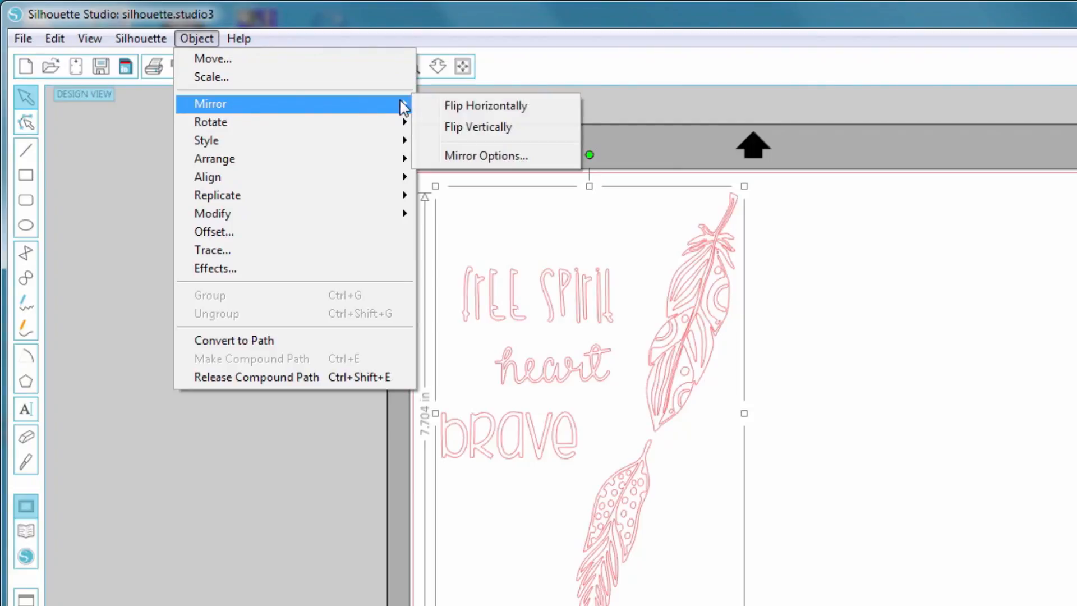
click(440, 106)
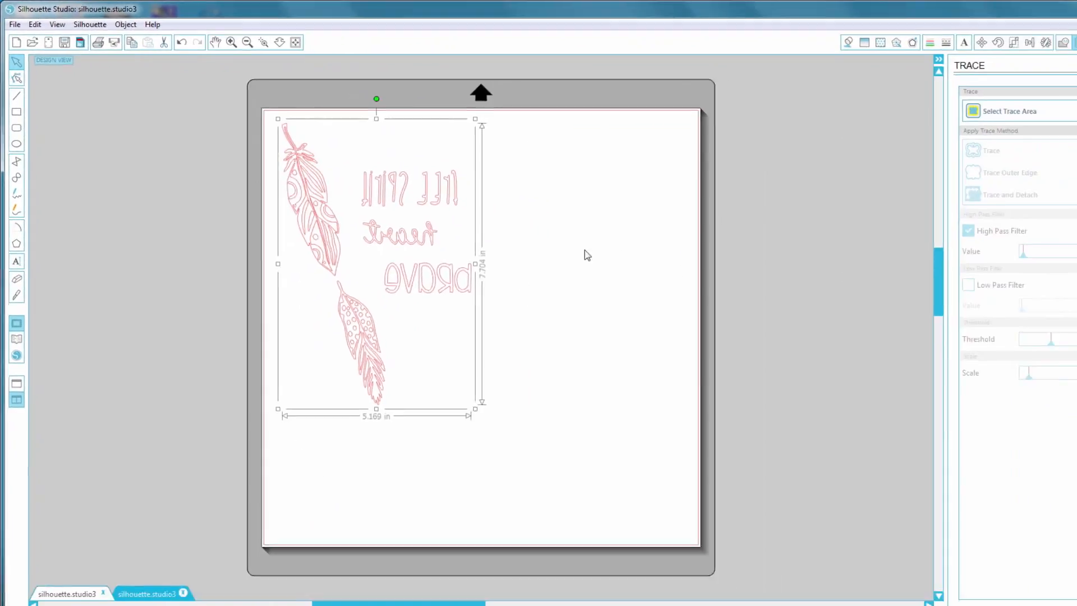
click(582, 251)
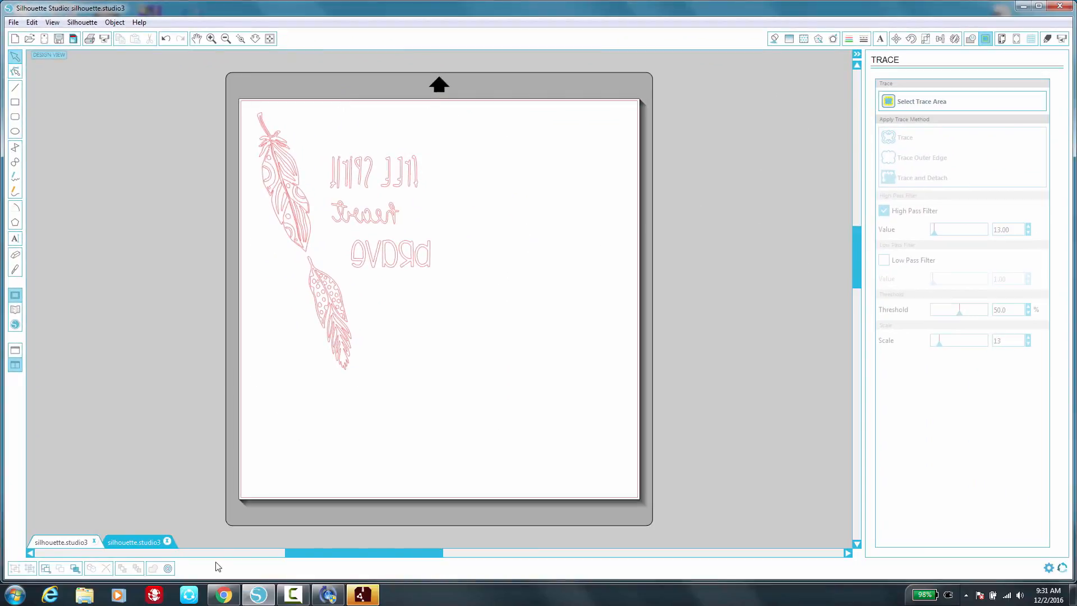
Switch to the document with the WILD and soul artwork and group all of its traced outlines.
click(154, 543)
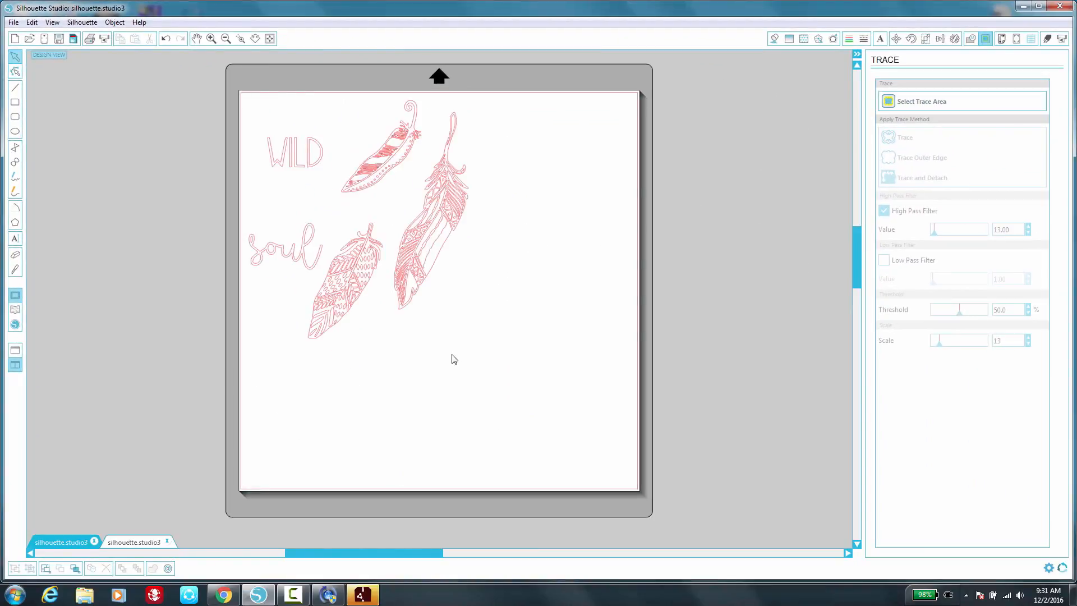
drag(300, 200, 243, 97)
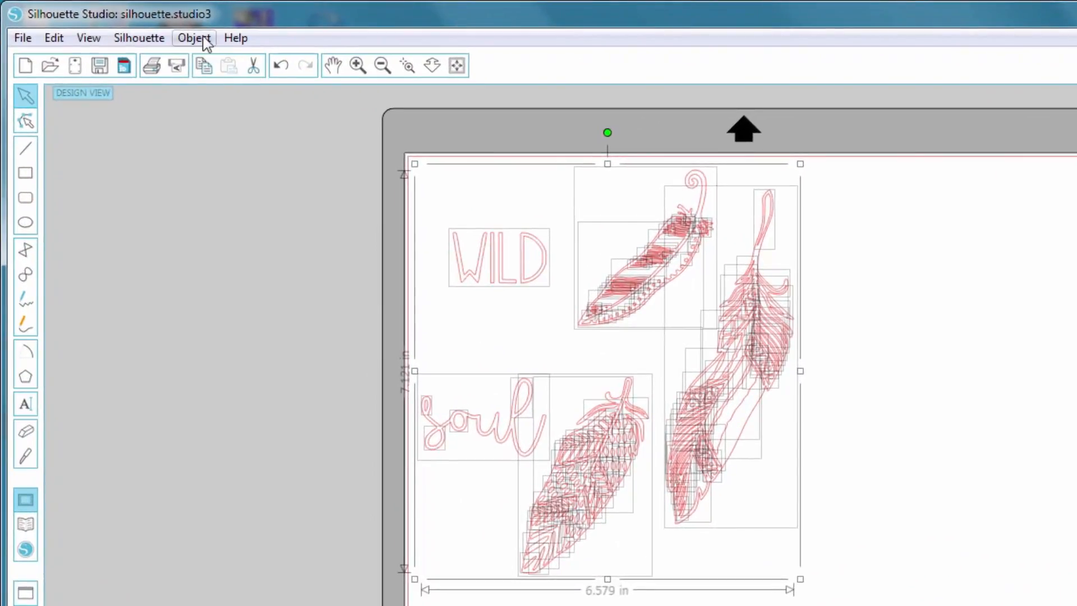
click(206, 42)
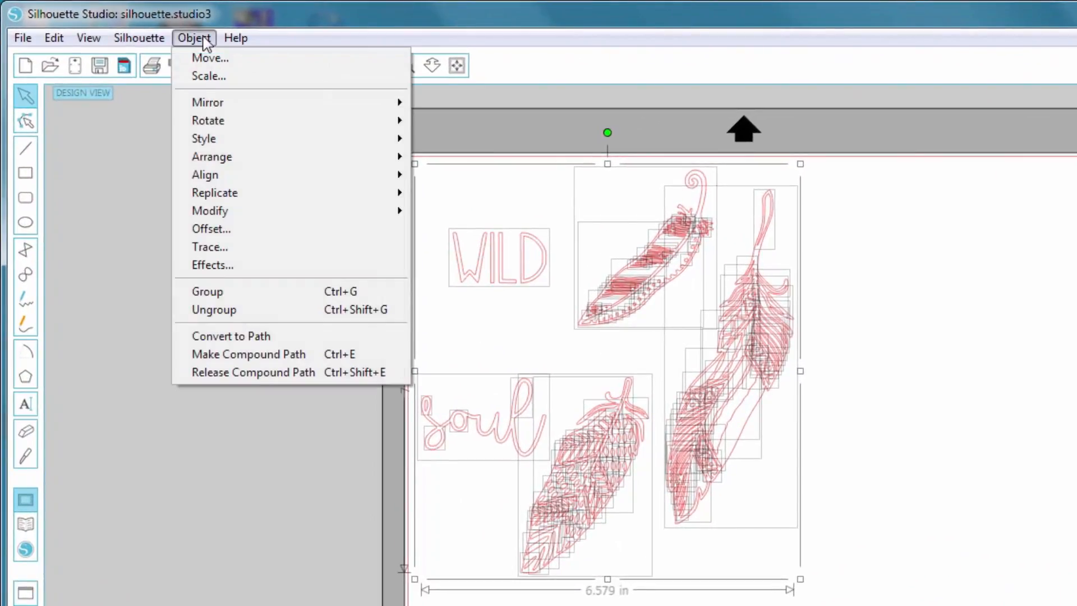
click(247, 293)
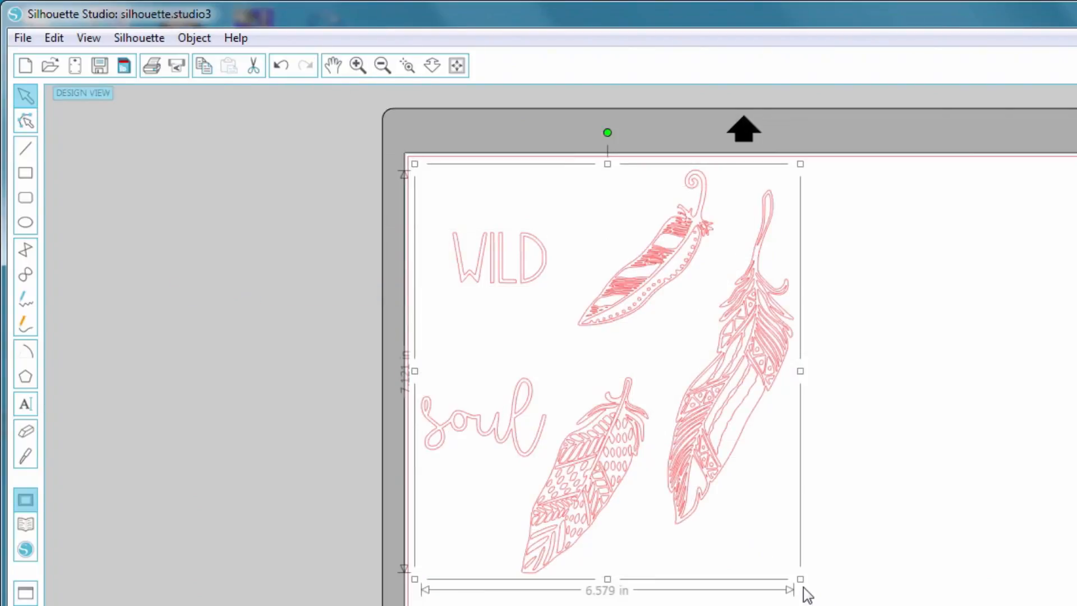
Scale the grouped WILD and soul artwork down to about 6.28 in wide and flip it horizontally.
drag(801, 579, 780, 564)
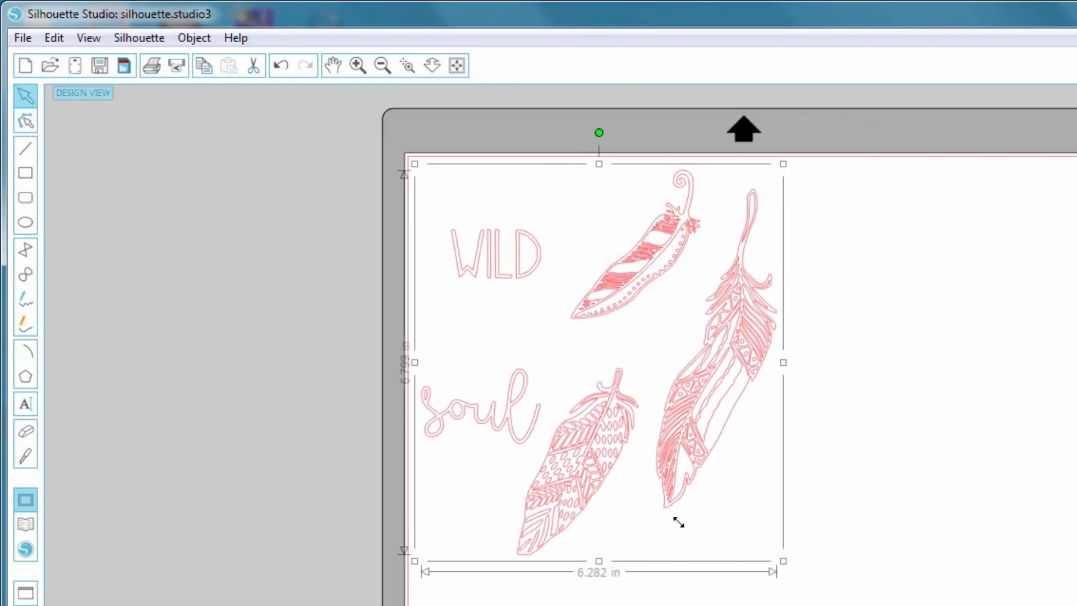
click(194, 38)
mouse_move(403, 103)
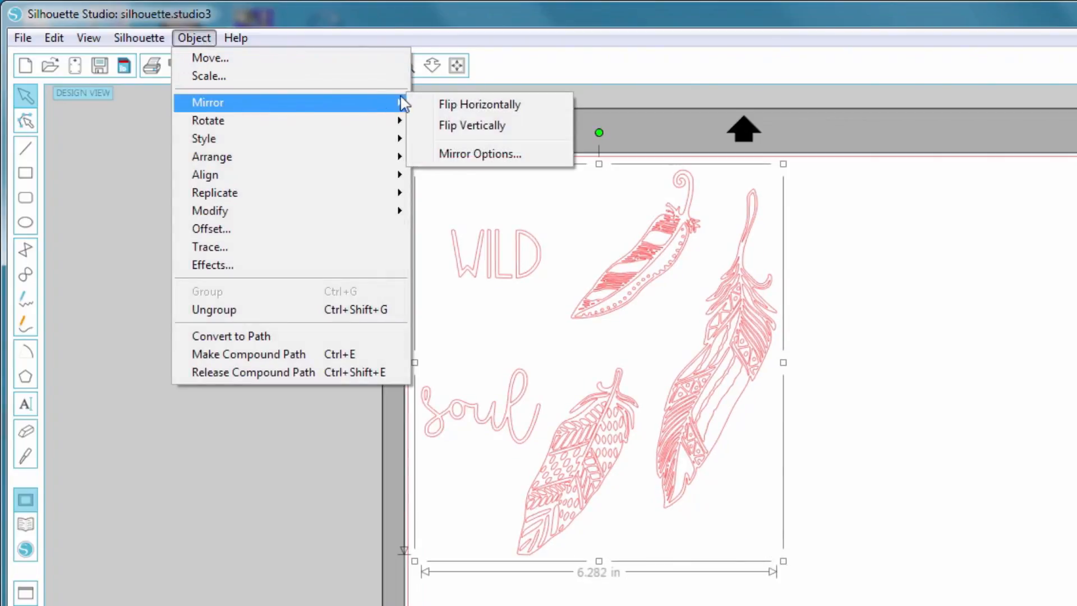
click(463, 106)
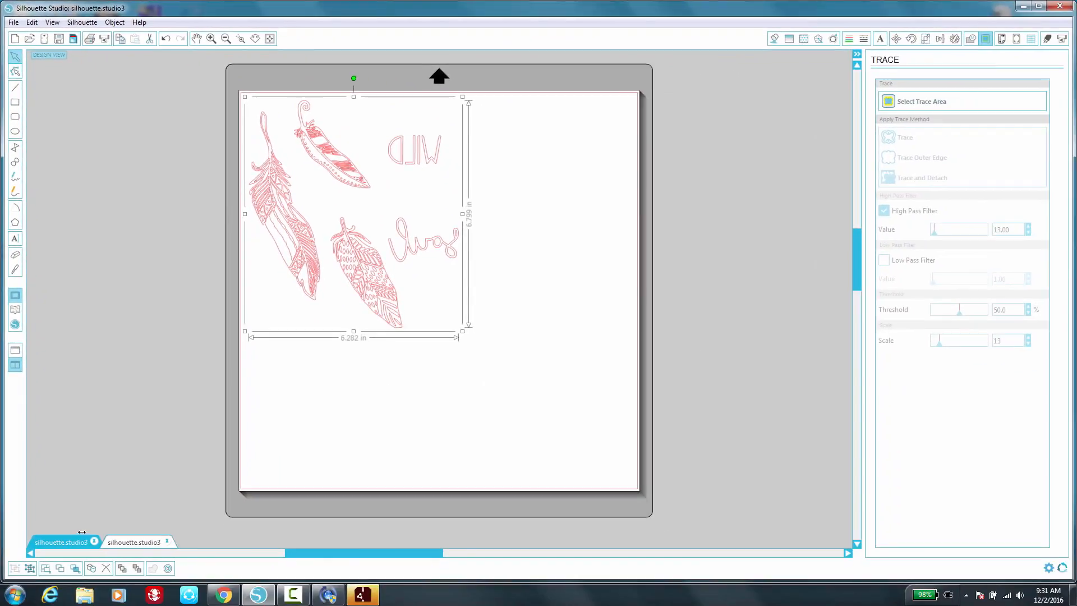
In the document with the mirrored heart and brave artwork, open the cut settings and choose the smooth Heat Transfer Material.
click(81, 545)
click(481, 368)
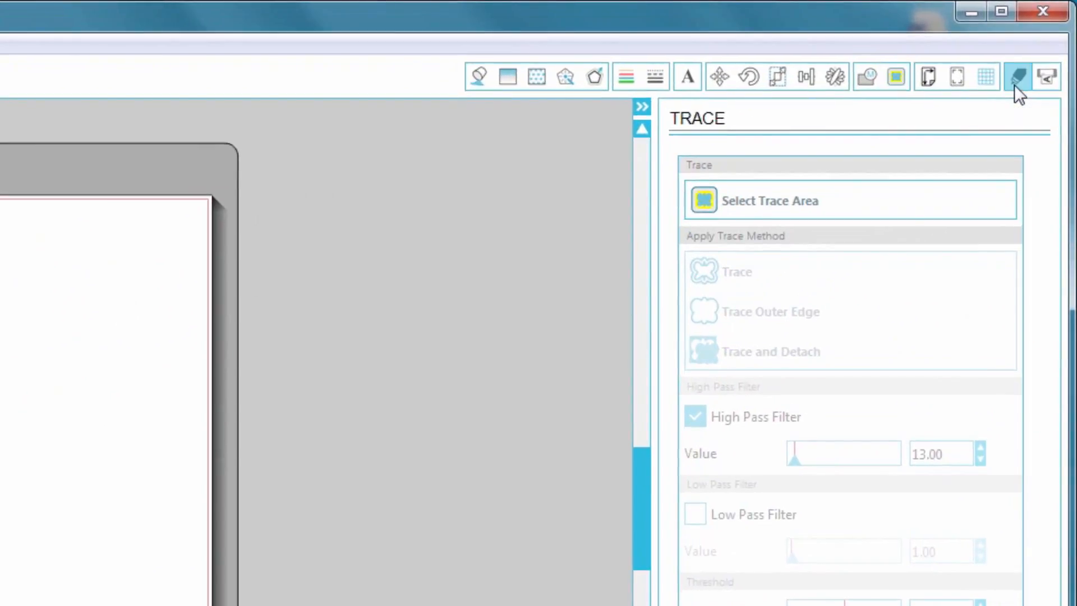
click(1016, 79)
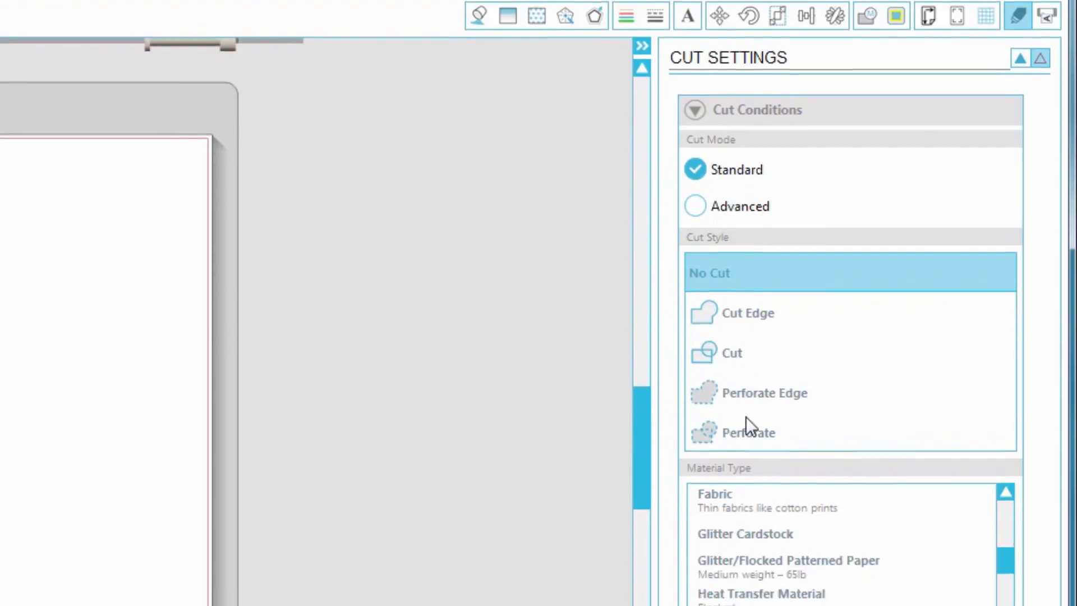
click(776, 335)
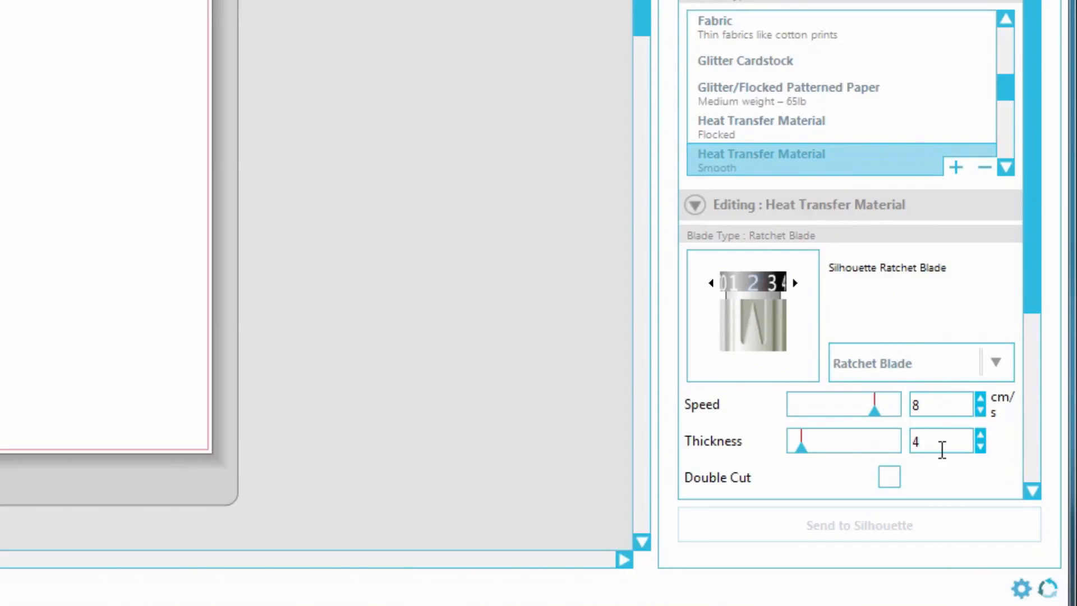
Set the cutting speed to 3 cm/s and the thickness to 2 for the smooth heat transfer material.
click(981, 412)
click(981, 411)
click(980, 412)
click(981, 412)
click(981, 411)
click(978, 447)
click(978, 447)
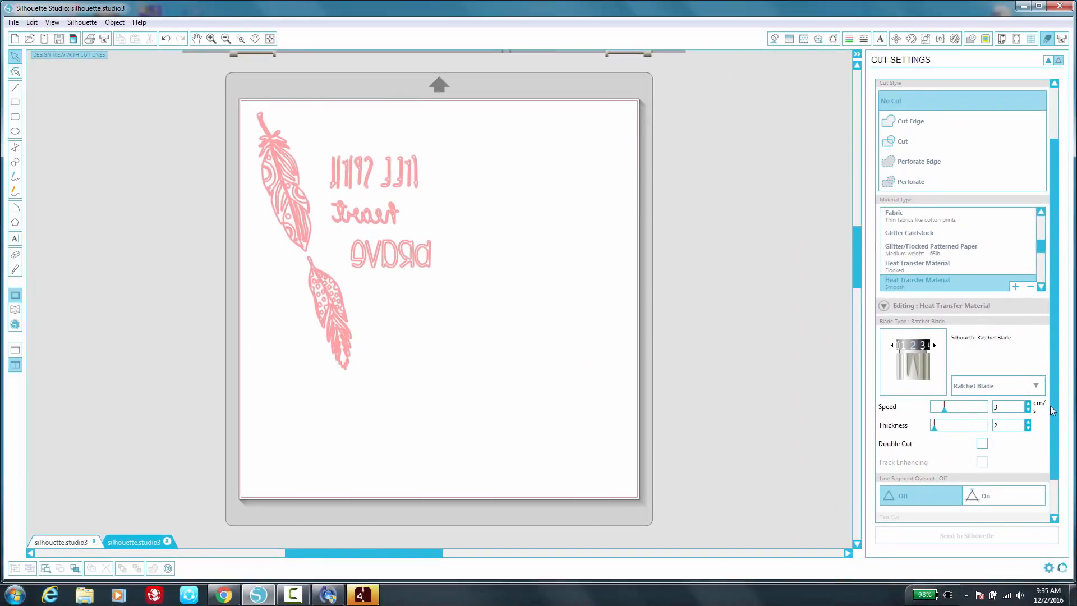
drag(1050, 405, 1045, 441)
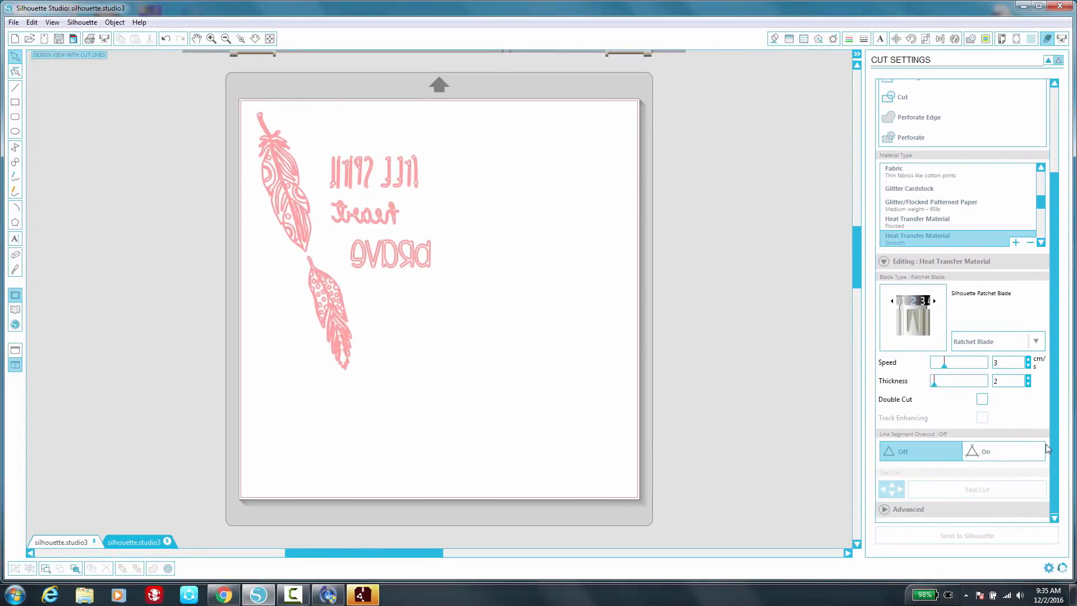